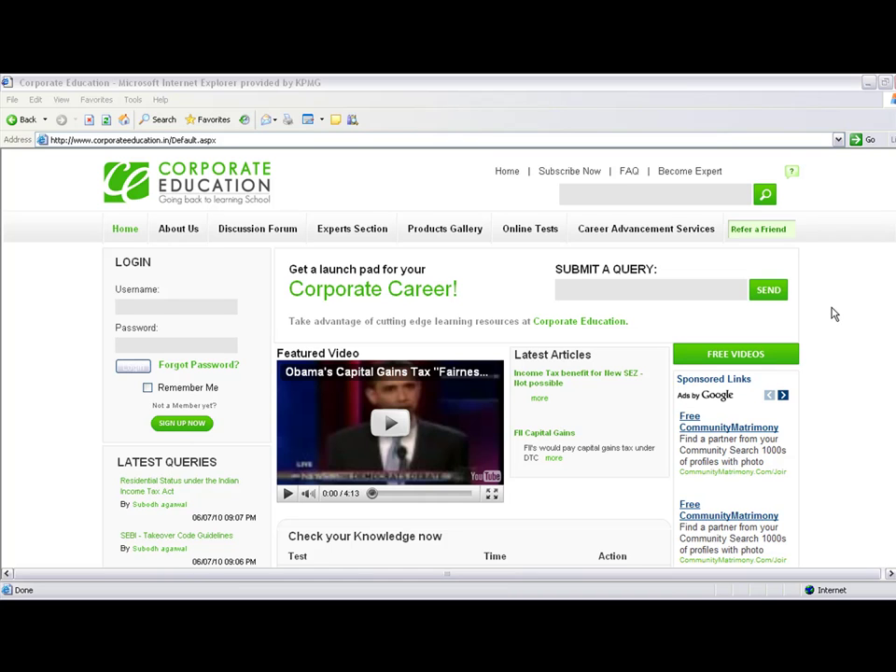
Request the free videos, then follow Register Now to the Member Registration form
click(734, 356)
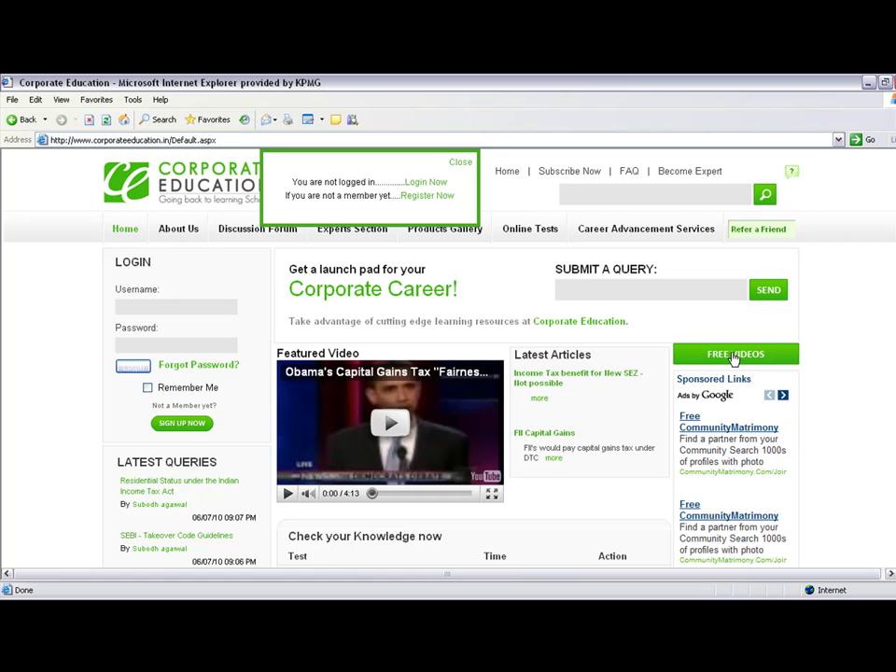
click(426, 199)
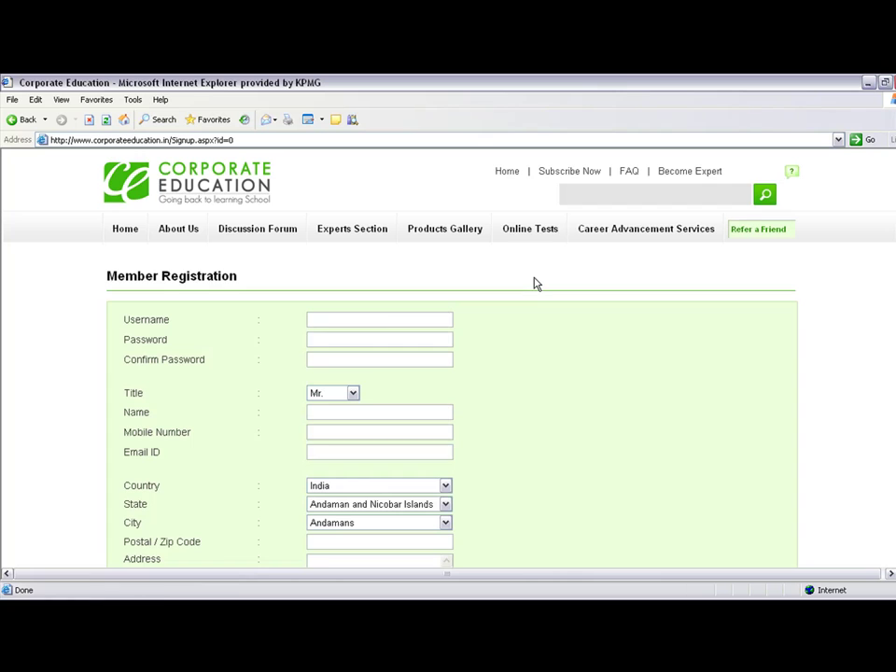
Enter a username, a password and a confirmation password in the sign-up form
click(373, 313)
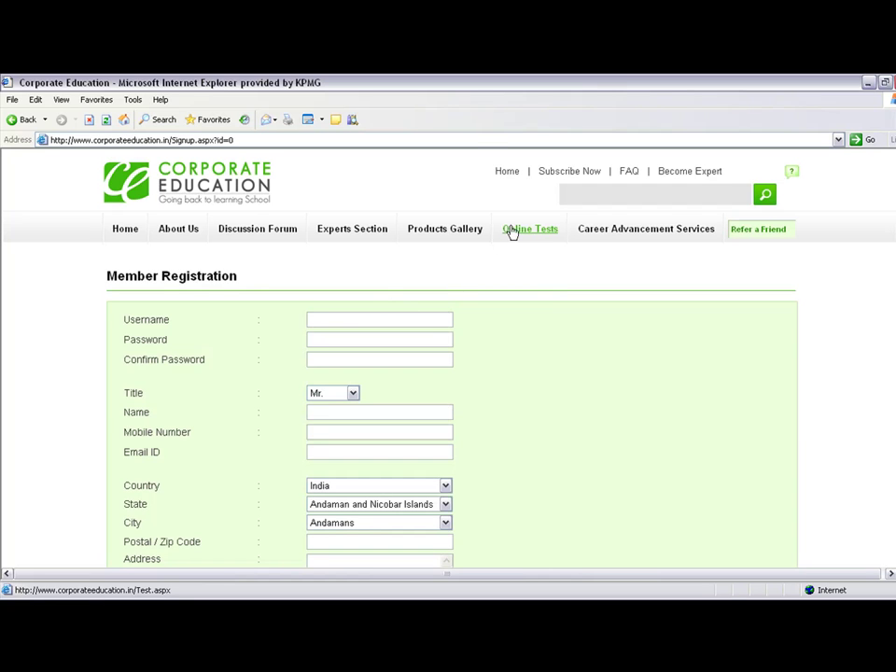
text(a)
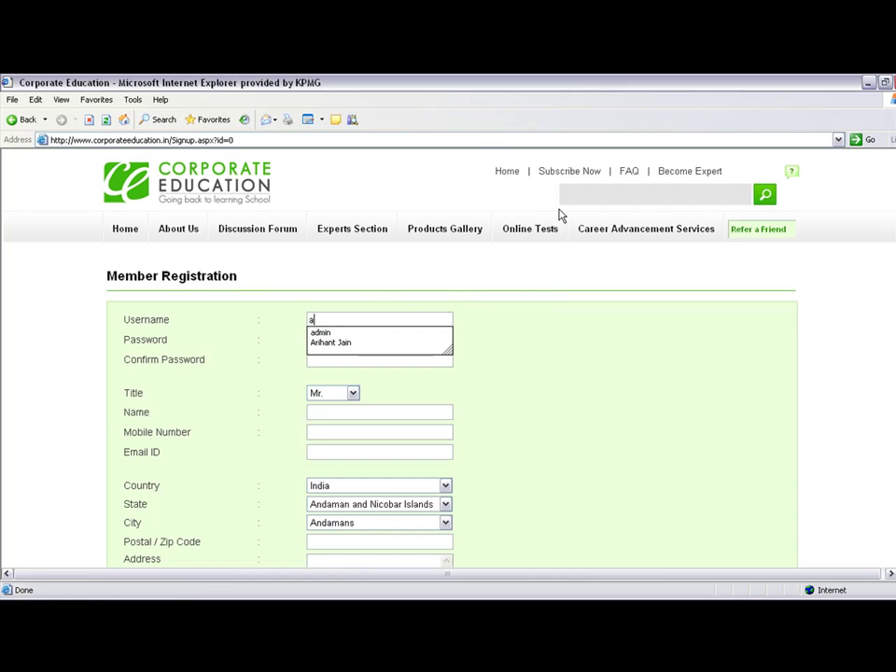
text(bcds)
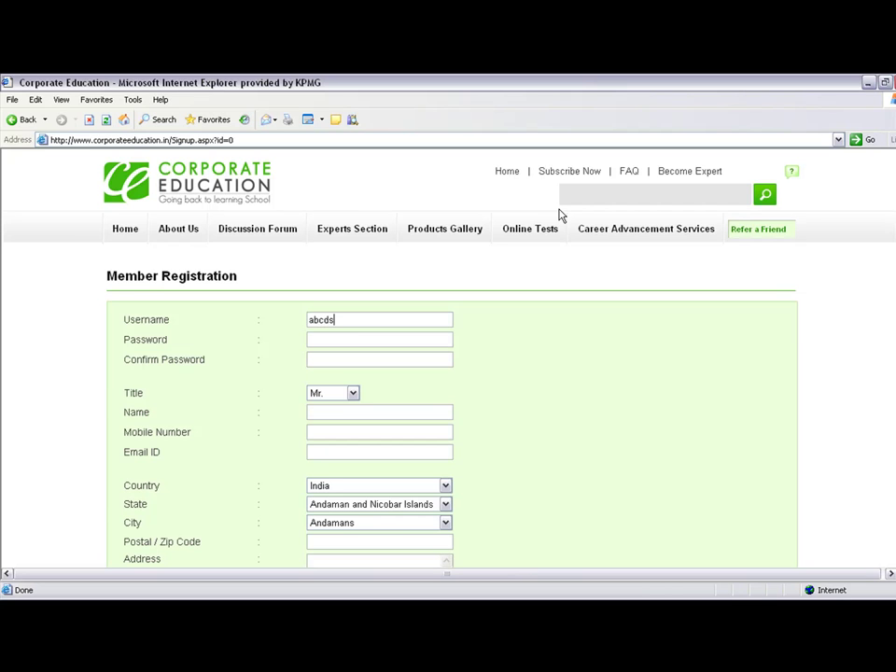
key(Tab)
text(123456789)
key(Tab)
text(123456)
Fill in the member's name, mobile number and e-mail address
key(Tab)
text(abc)
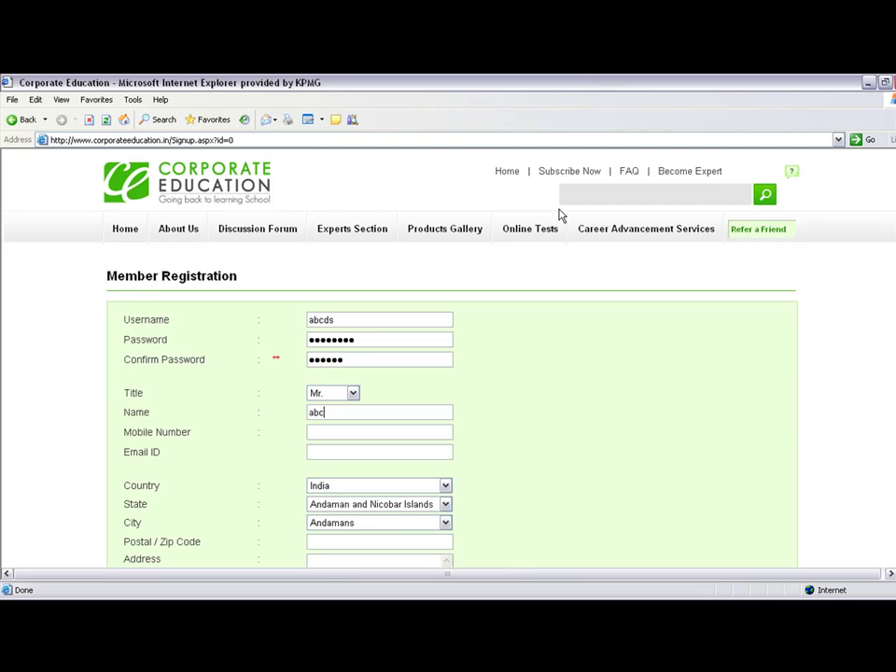
key(Tab)
text(99999999999)
key(Tab)
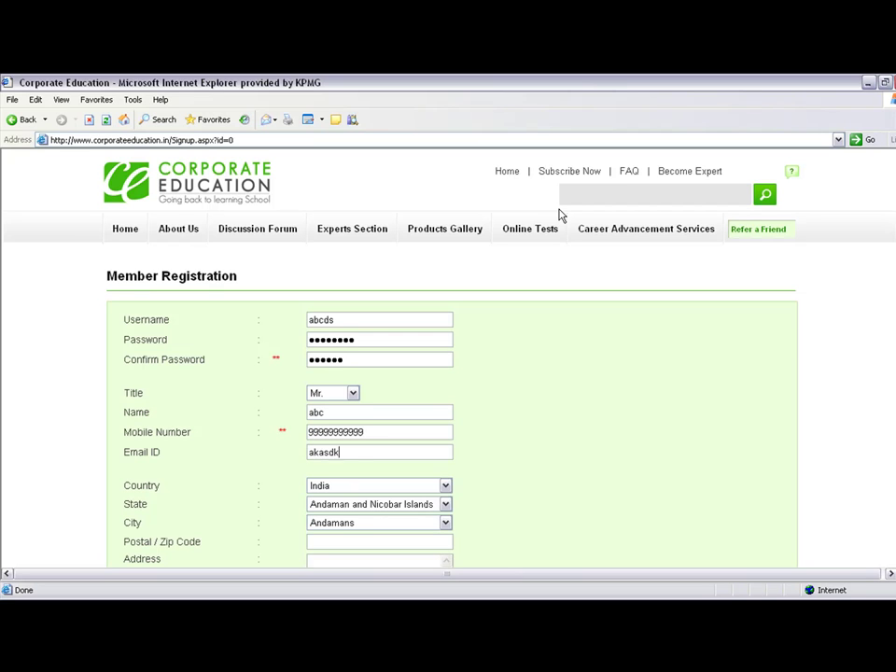
Keep the default country, state and city, then enter a postal code and address
key(Tab)
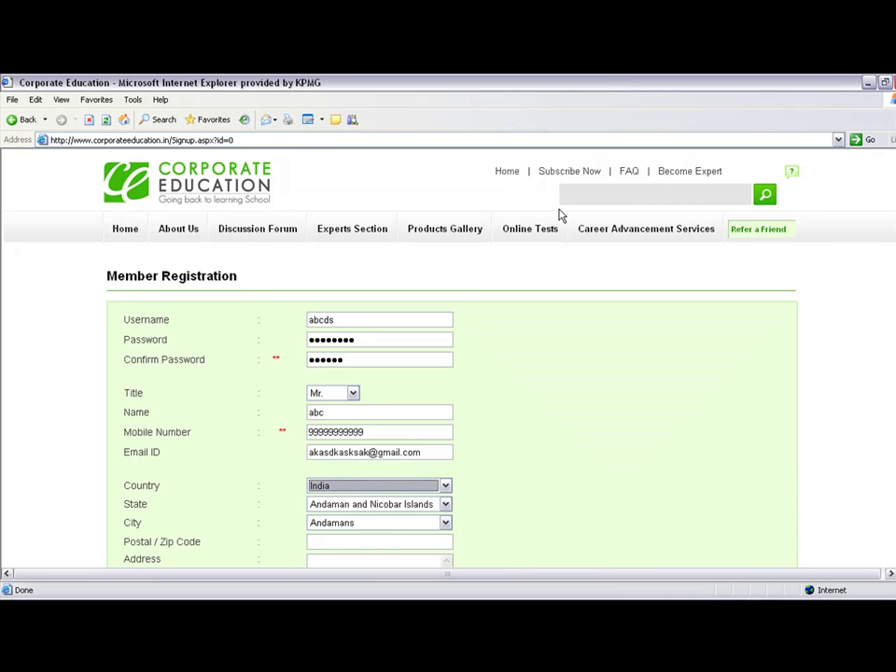
key(Tab)
key(Tab)
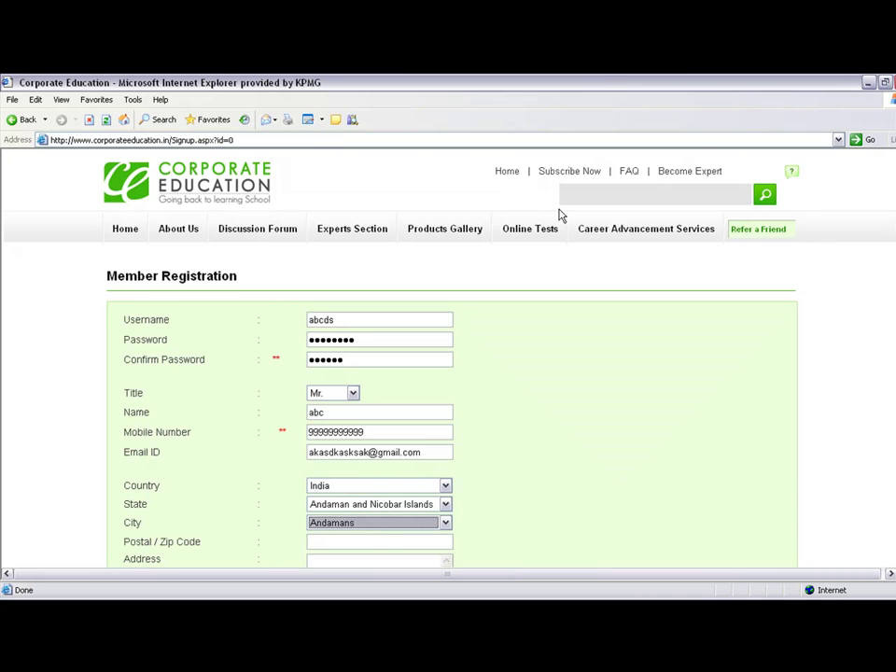
key(Tab)
text(12)
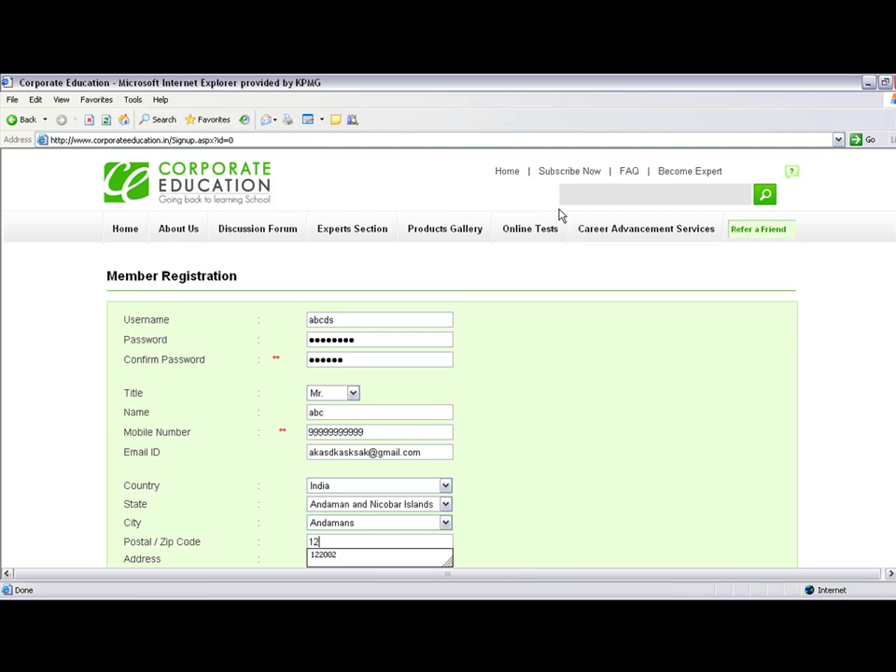
text(212112)
key(Tab)
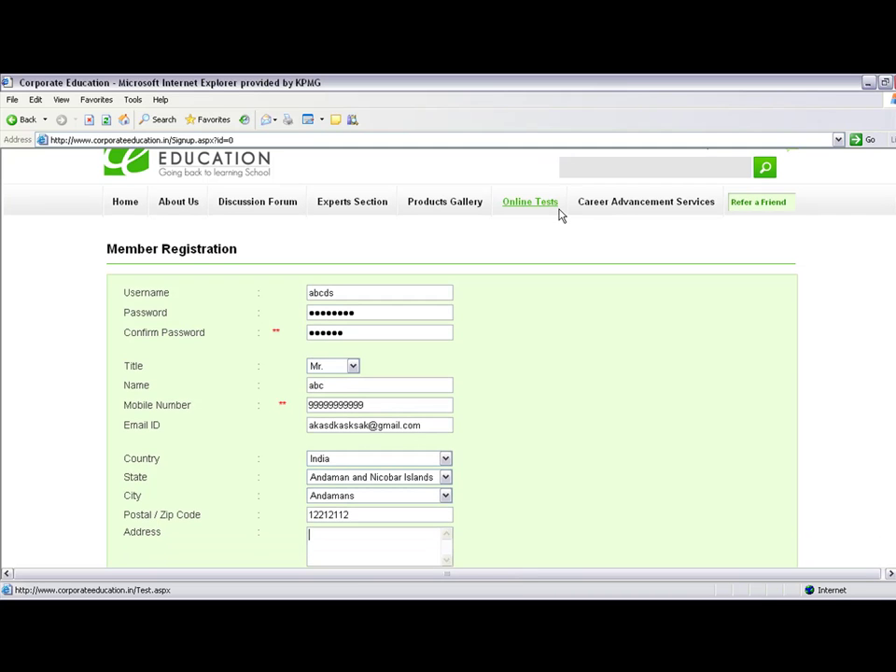
text(asdasa)
key(Tab)
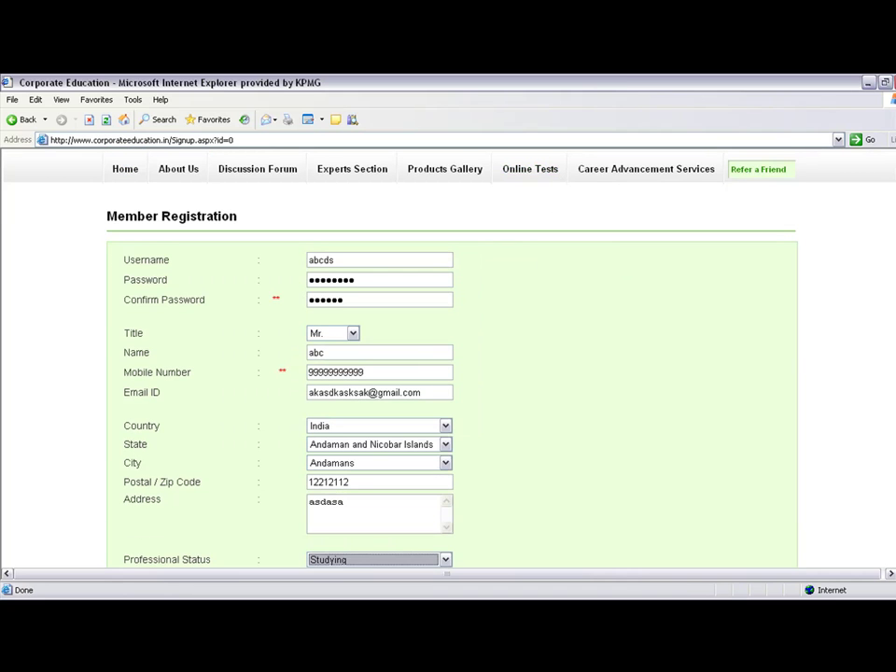
Set professional status Studying, qualification Undergraduate, and specialization 'tax'
scroll(448, 373, down, 3)
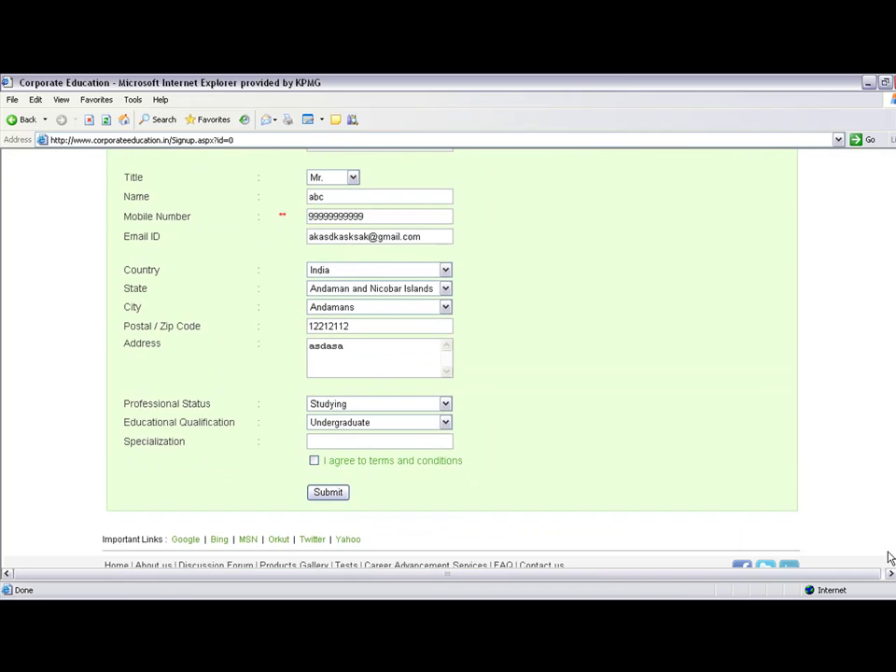
click(446, 404)
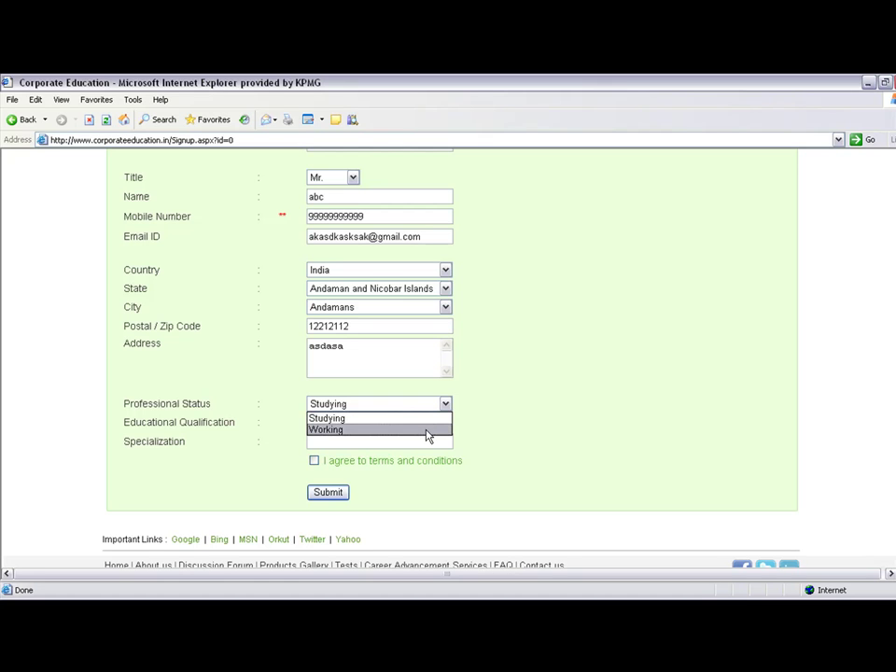
click(427, 420)
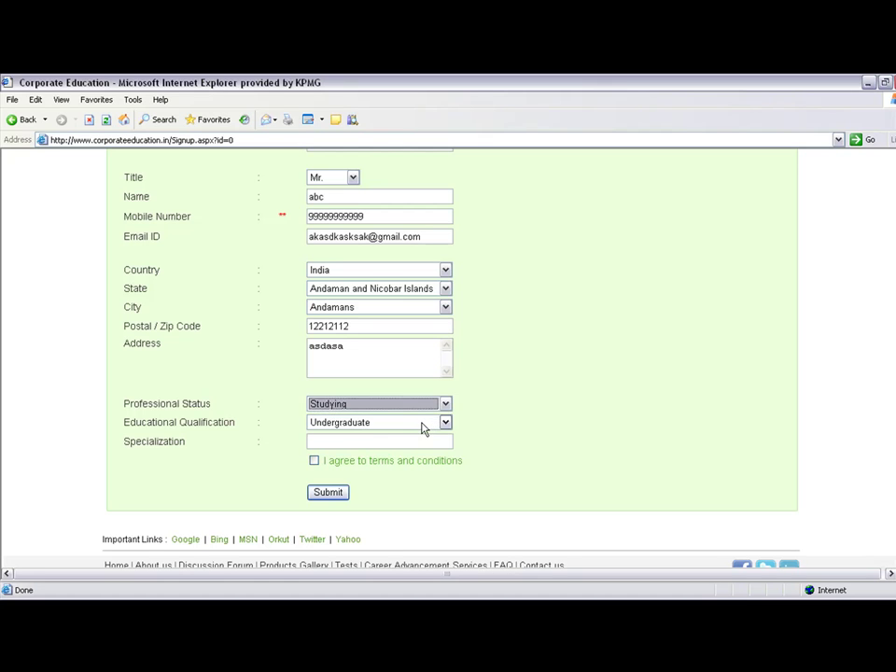
click(424, 425)
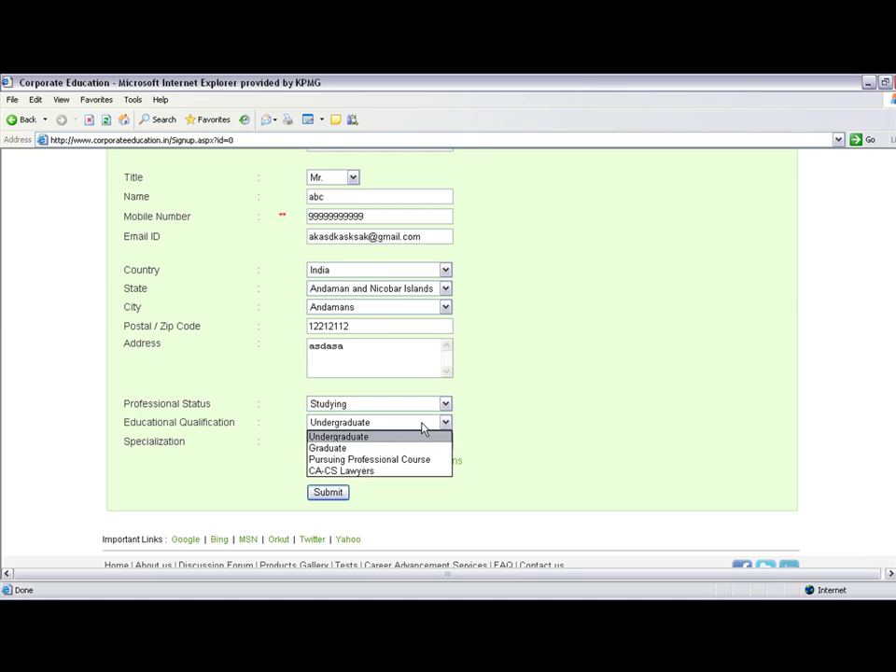
click(422, 424)
click(409, 440)
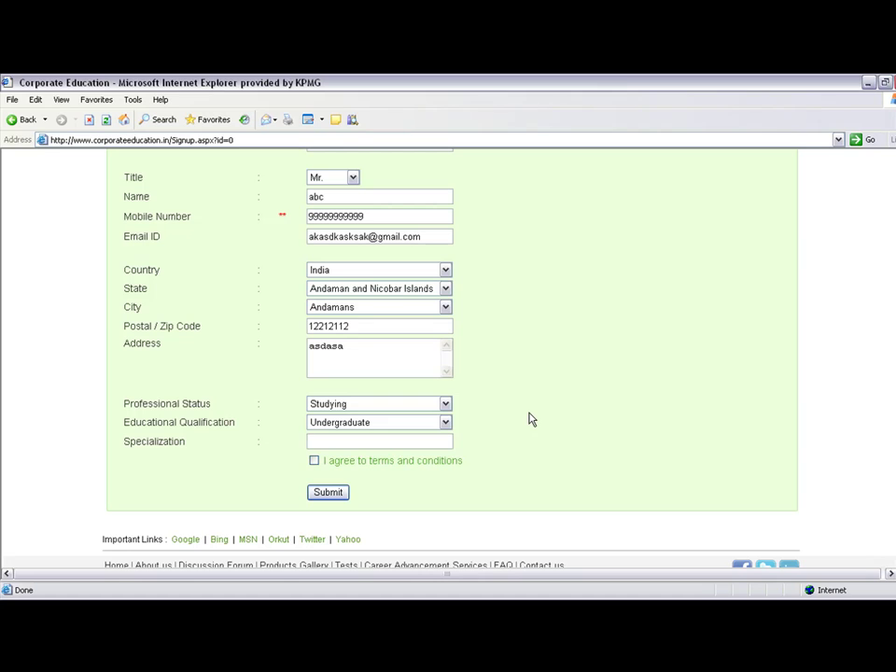
text(tax)
Accept the terms and conditions and submit the registration form
click(313, 460)
click(325, 495)
click(338, 498)
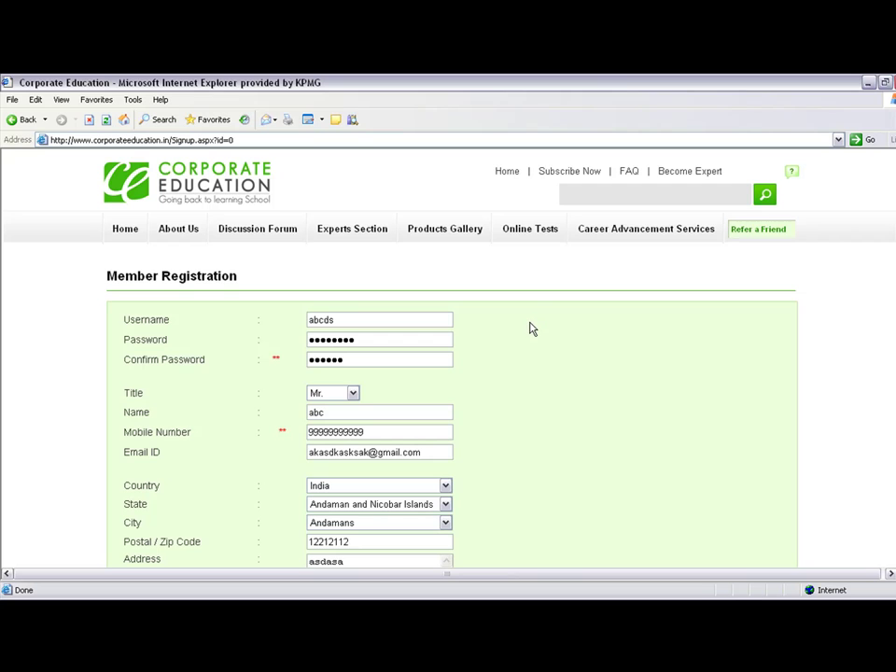
Go back to the home page and reach the member login via Free Videos
click(380, 353)
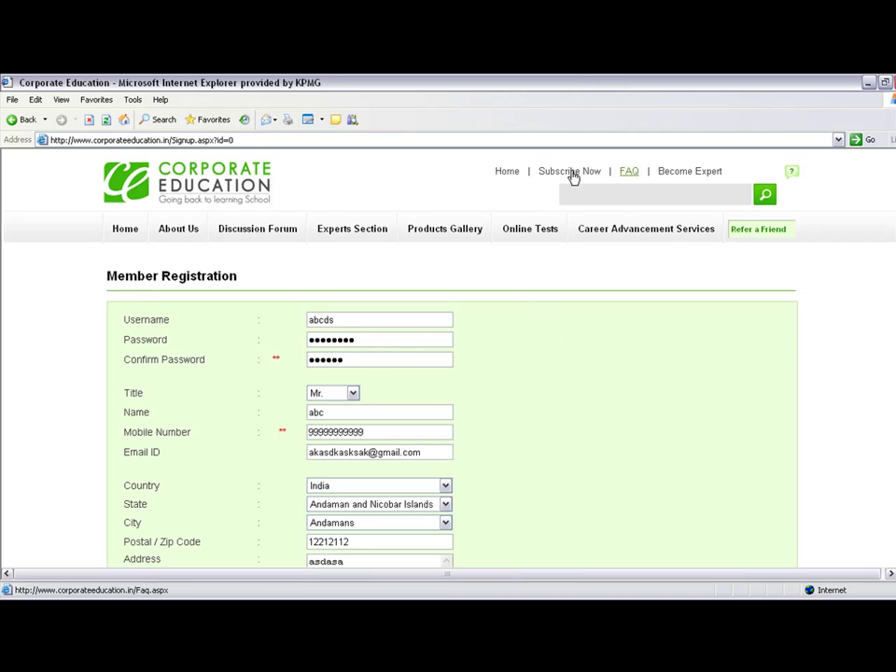
click(502, 173)
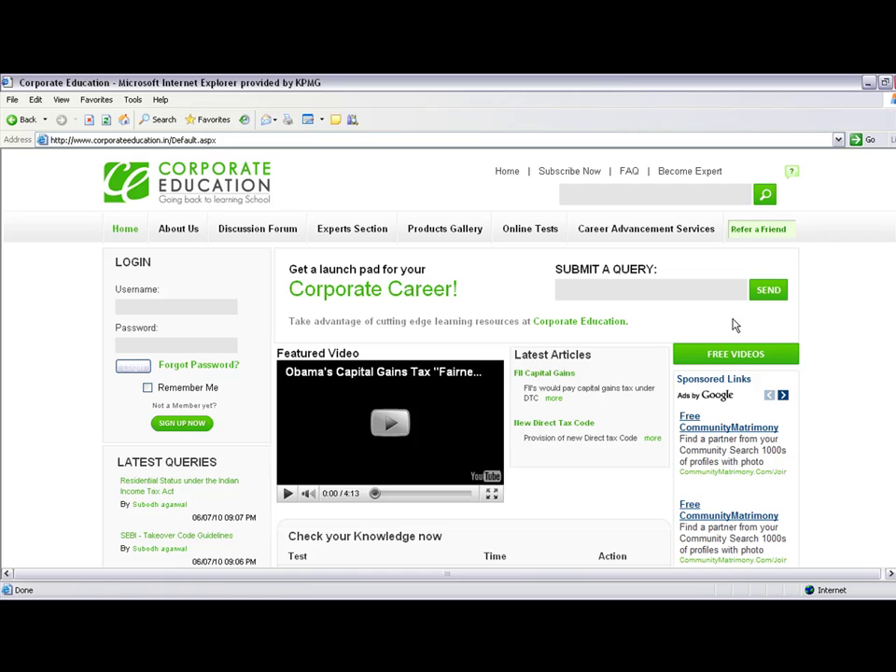
click(740, 346)
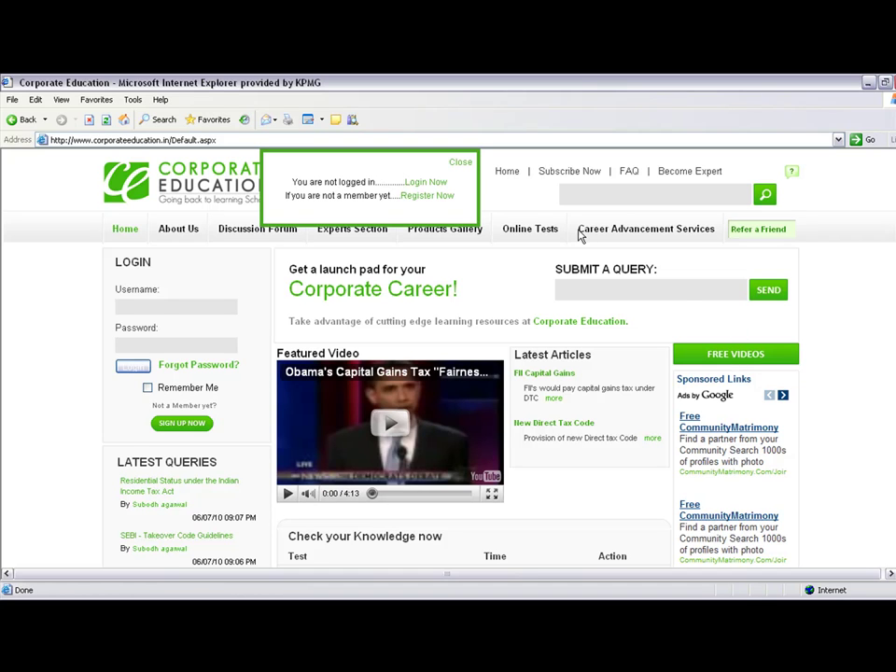
click(420, 187)
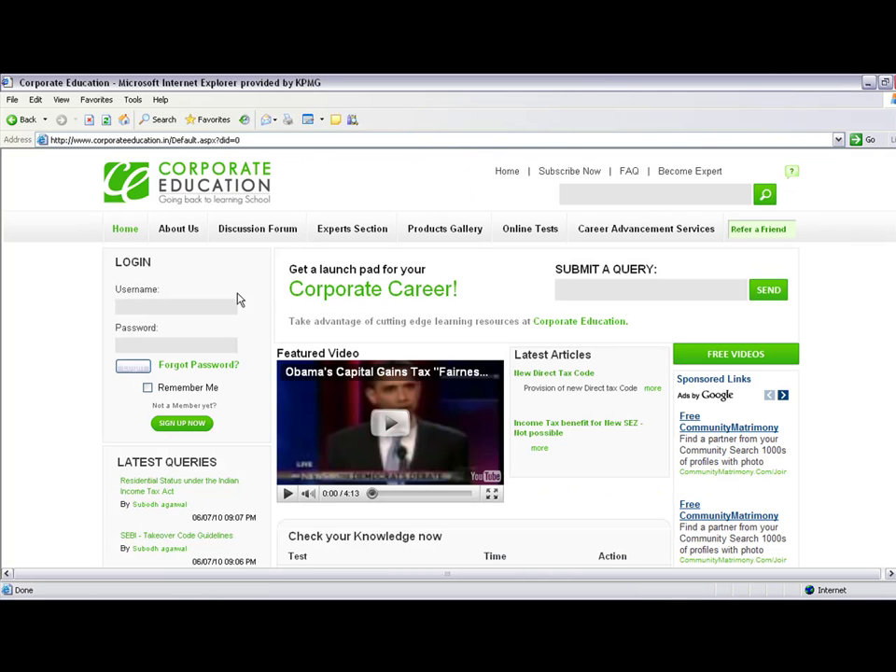
Log in with the saved username suggestion and the account password
click(201, 308)
text(Aria)
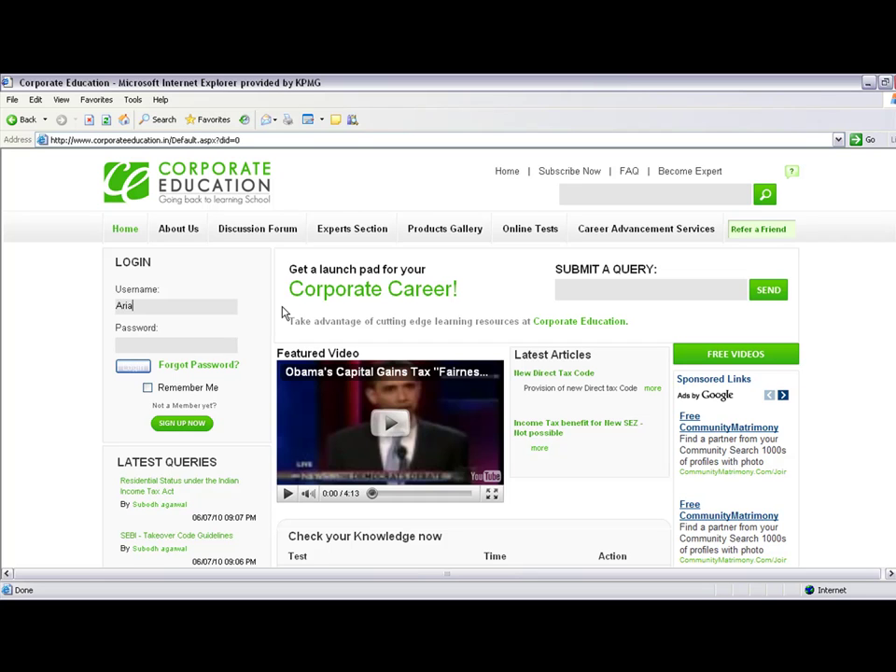
key(Down)
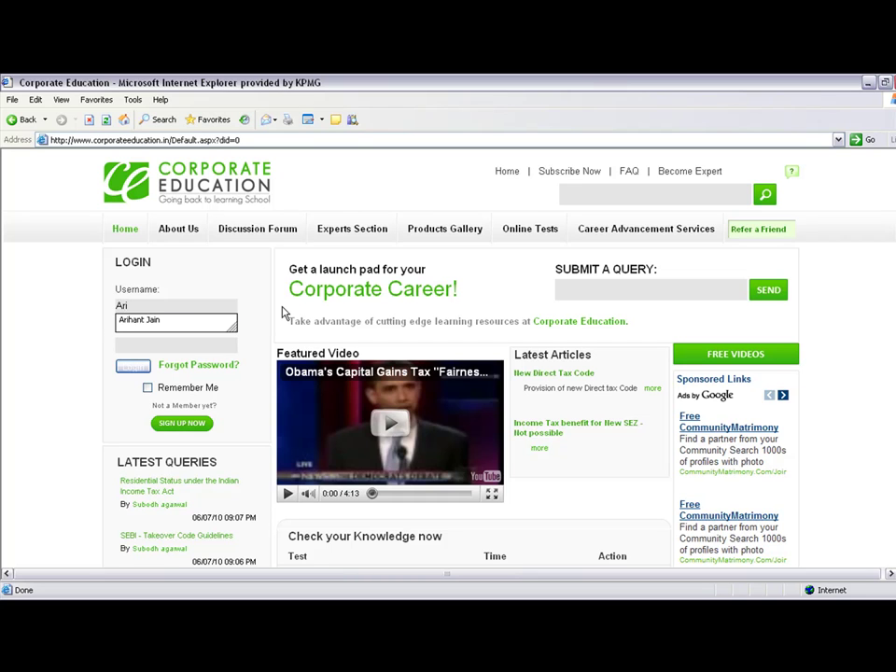
key(Return)
key(Tab)
text(*******)
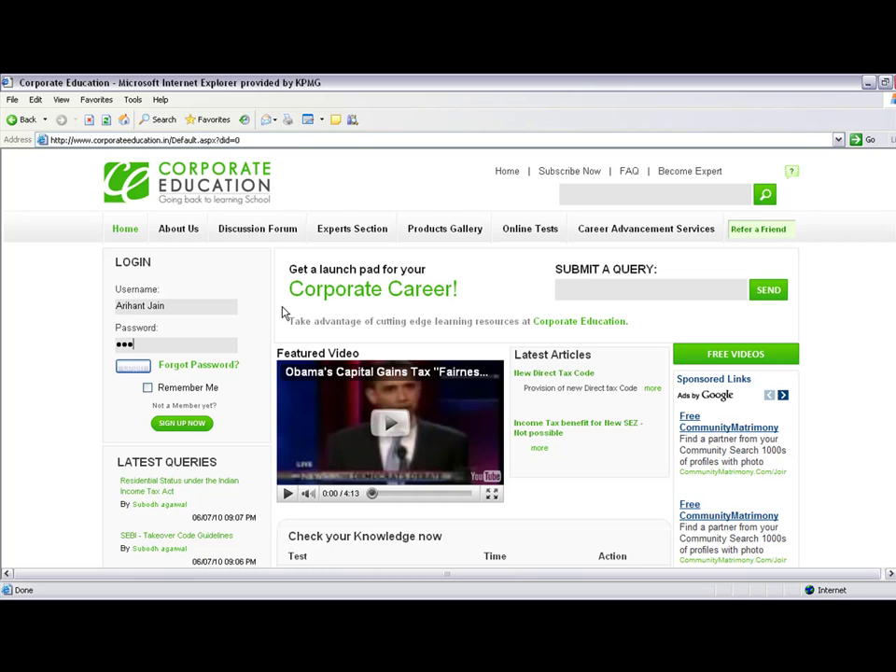
text(***)
click(133, 366)
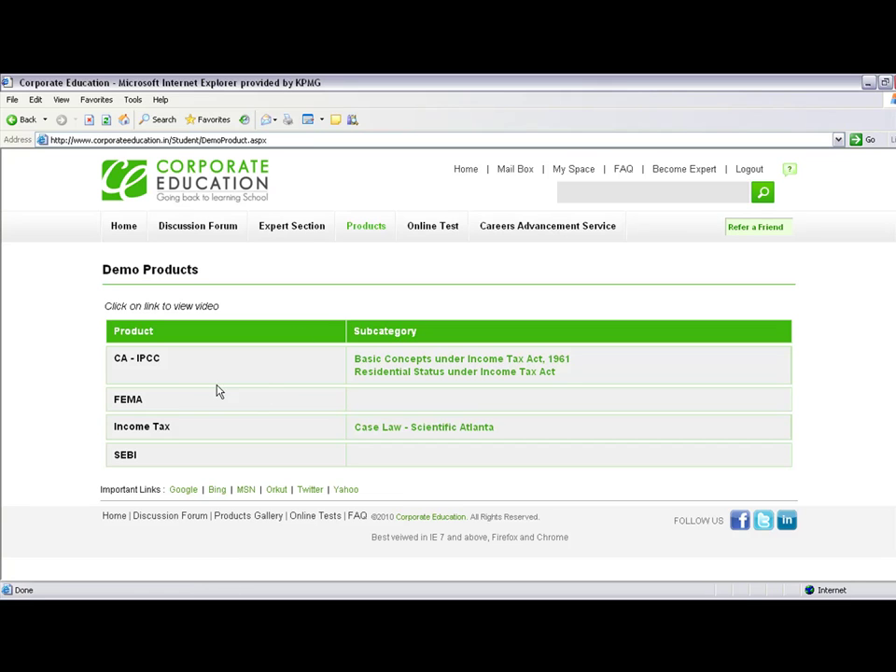
Play the Income Tax Basic Concepts demo full-screen, jump through slides to Person (2/4), and pause
click(388, 362)
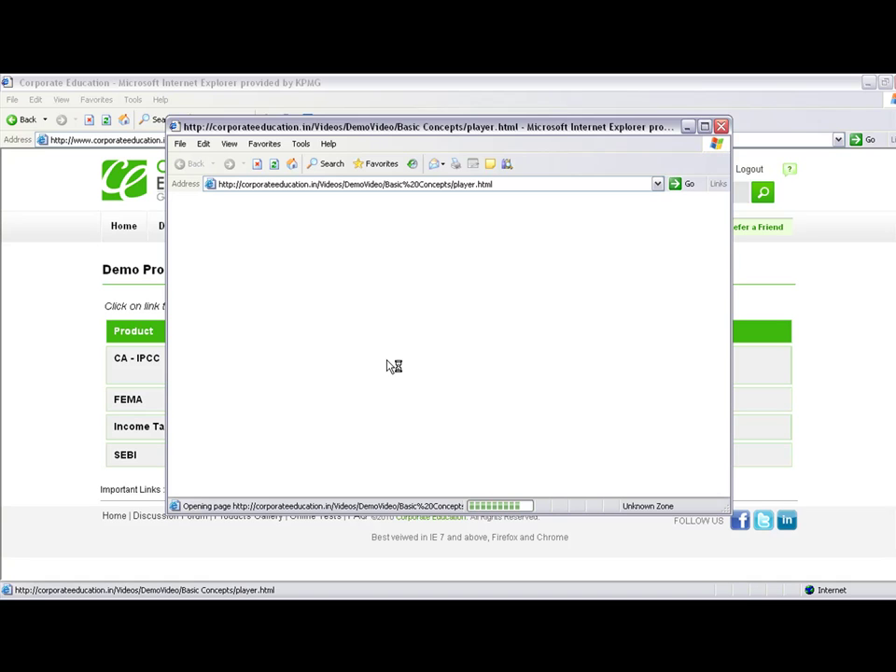
click(705, 126)
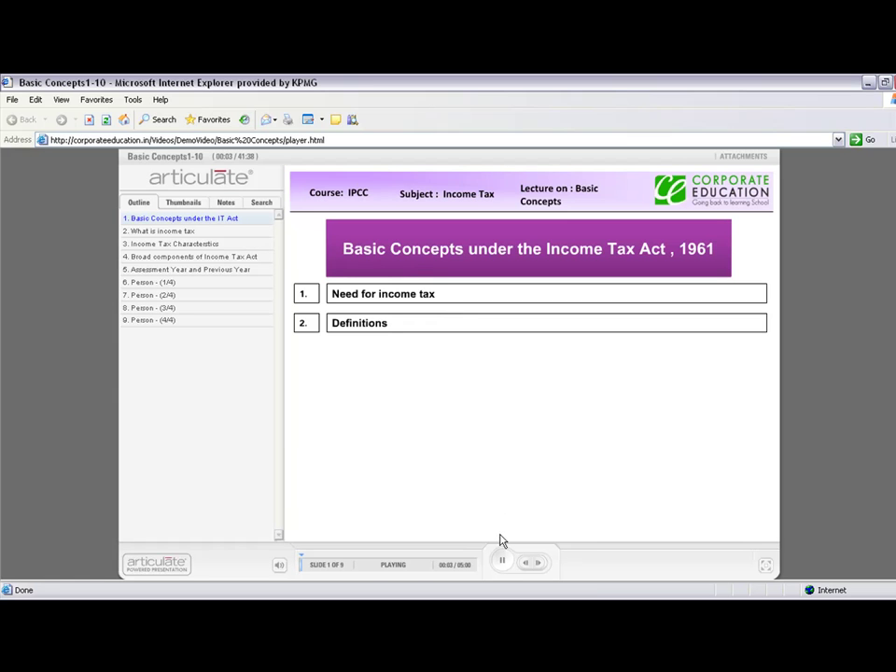
click(180, 231)
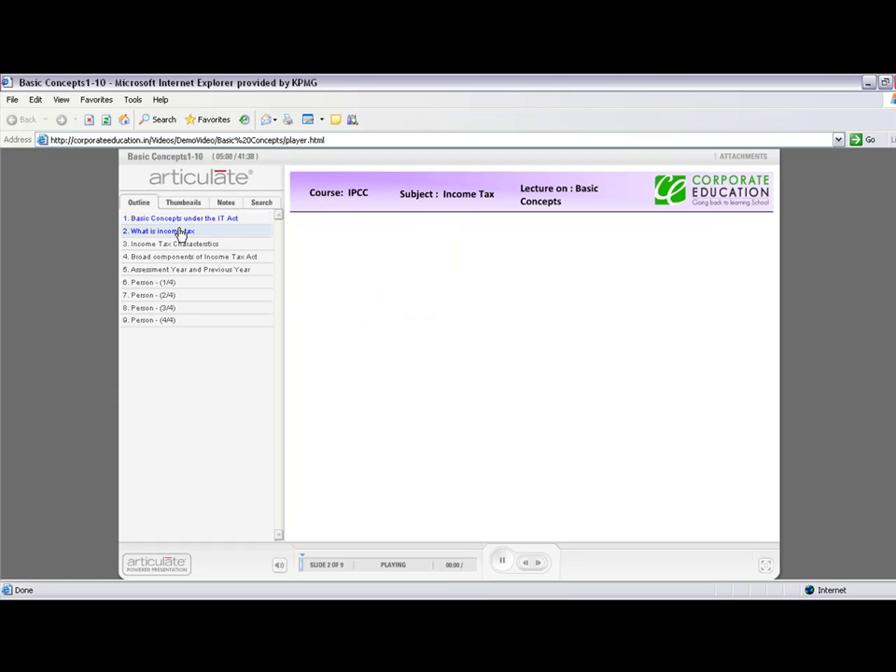
click(182, 244)
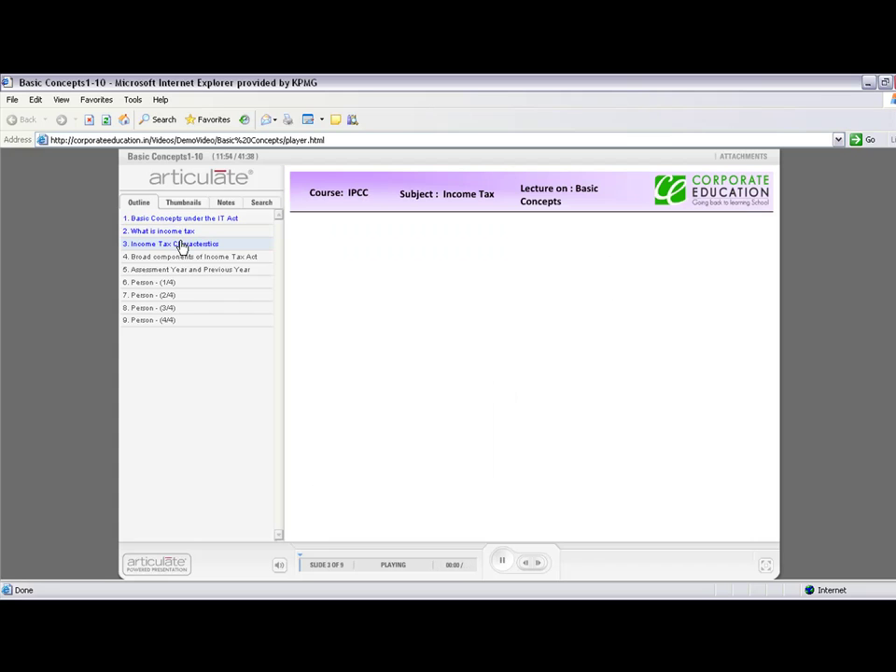
click(185, 295)
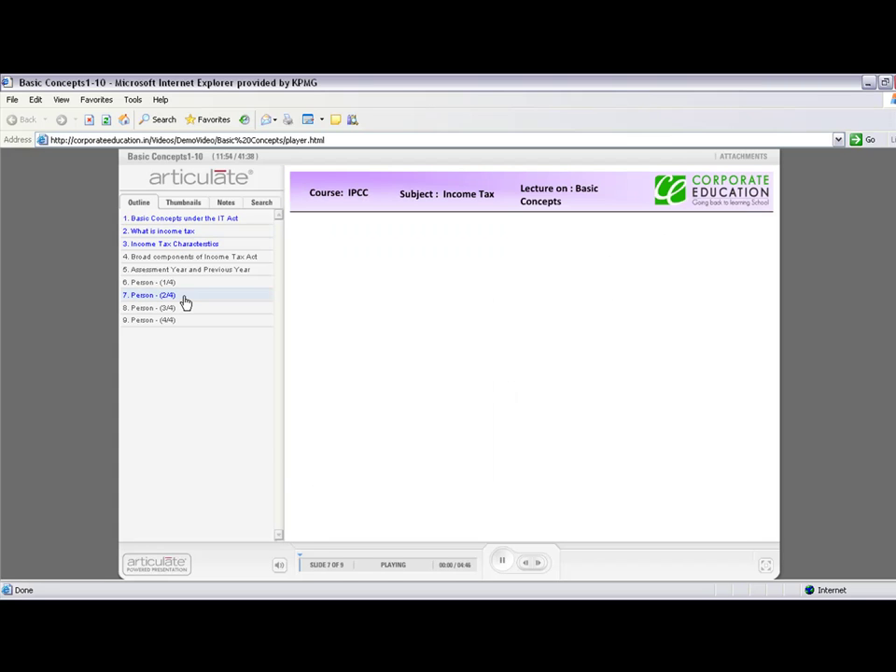
click(506, 563)
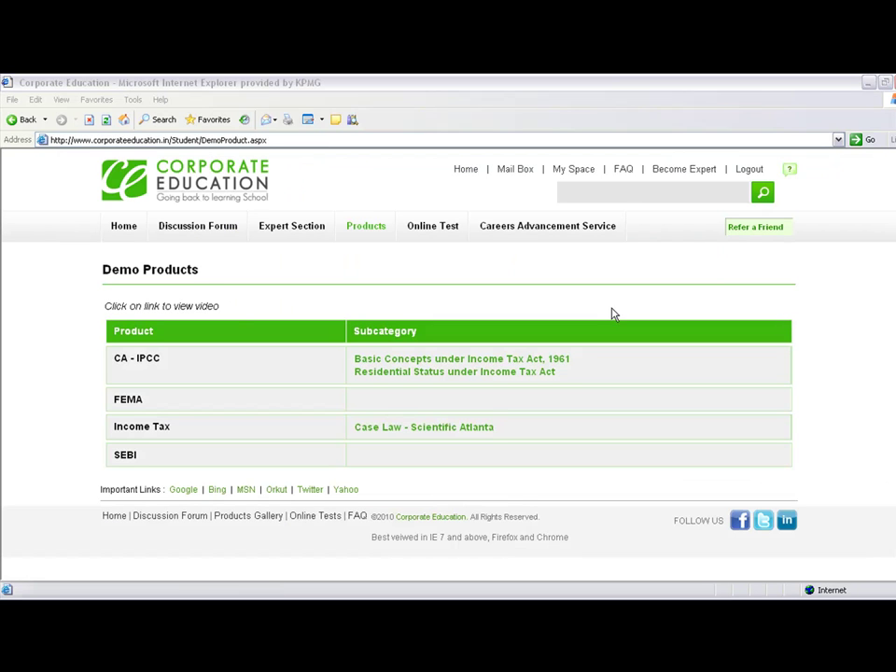
View the Discussion Forum categories, then go to the Expert Section listing
click(197, 231)
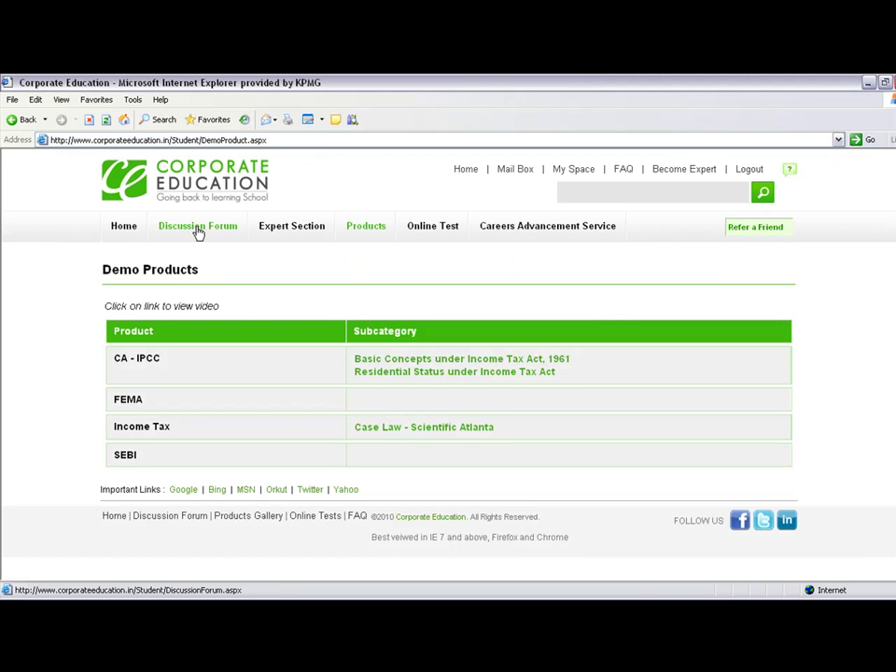
click(197, 230)
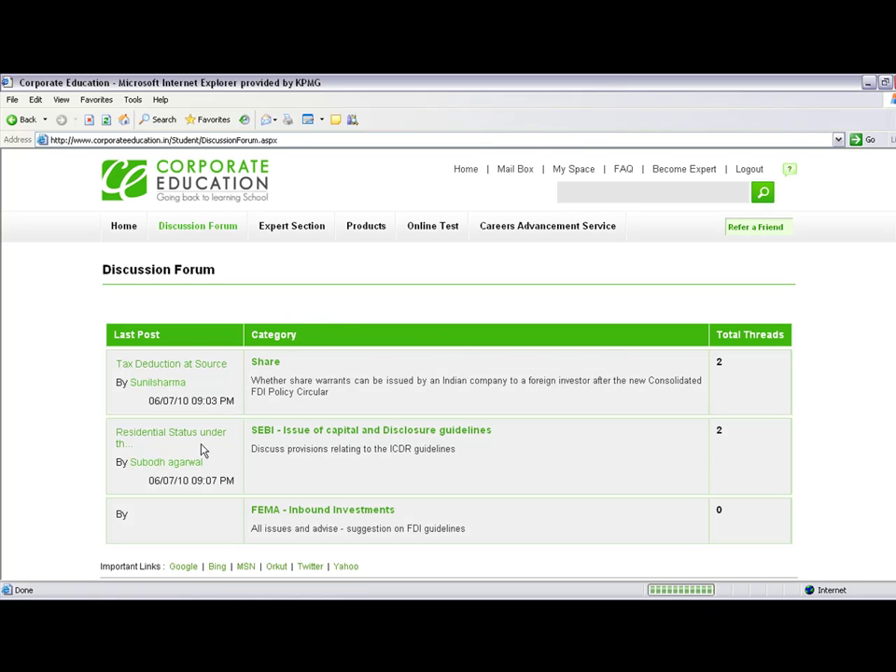
click(292, 232)
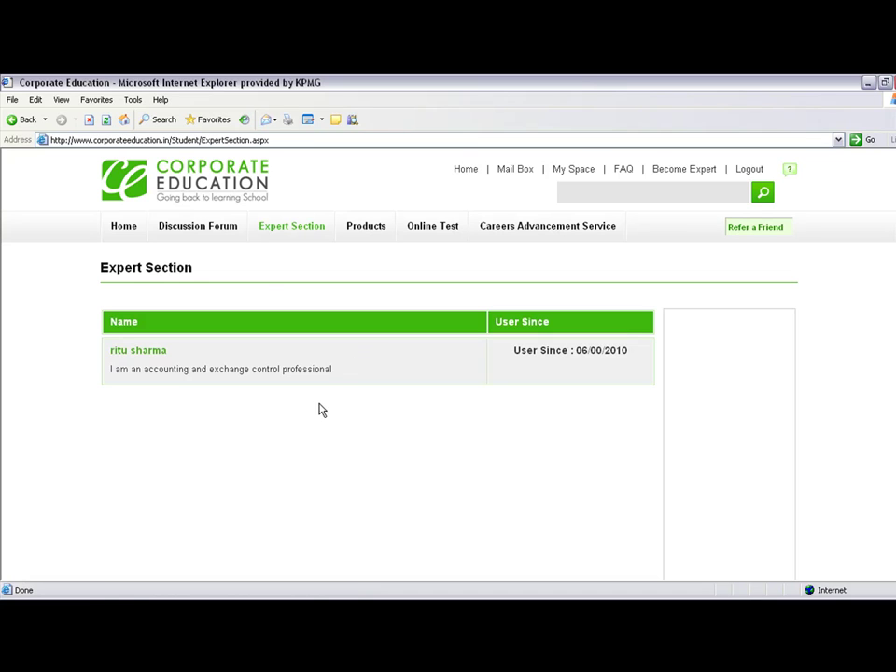
View the External Commercial Borrowings result under Online Test, then go to Careers Advancement Service
click(430, 233)
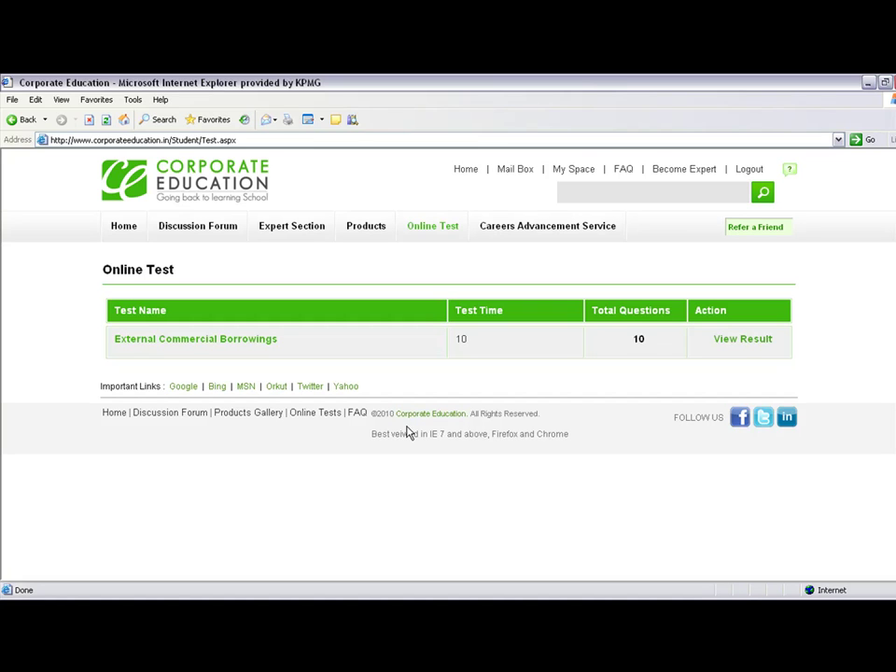
drag(368, 450, 425, 439)
click(339, 436)
click(756, 342)
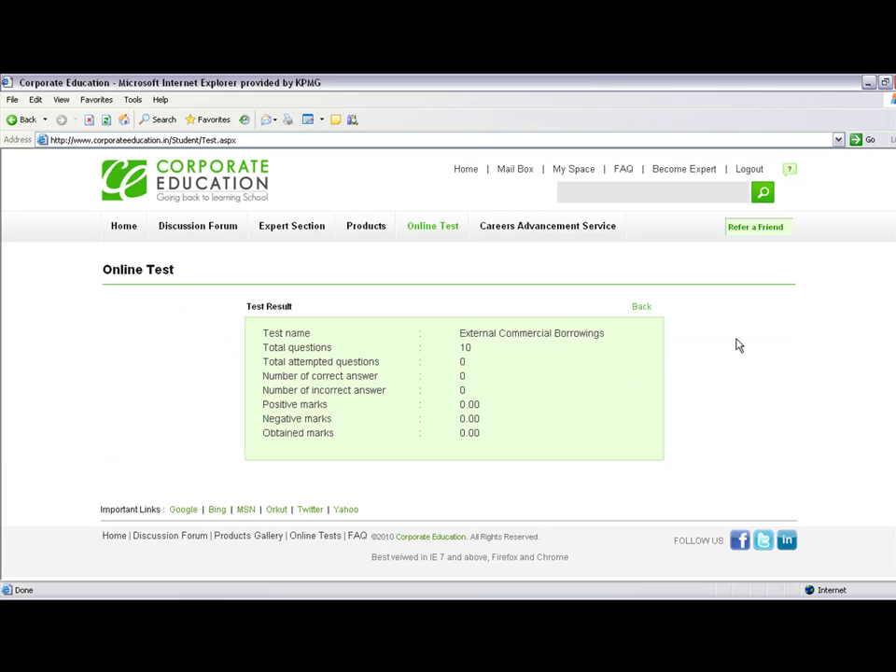
click(528, 232)
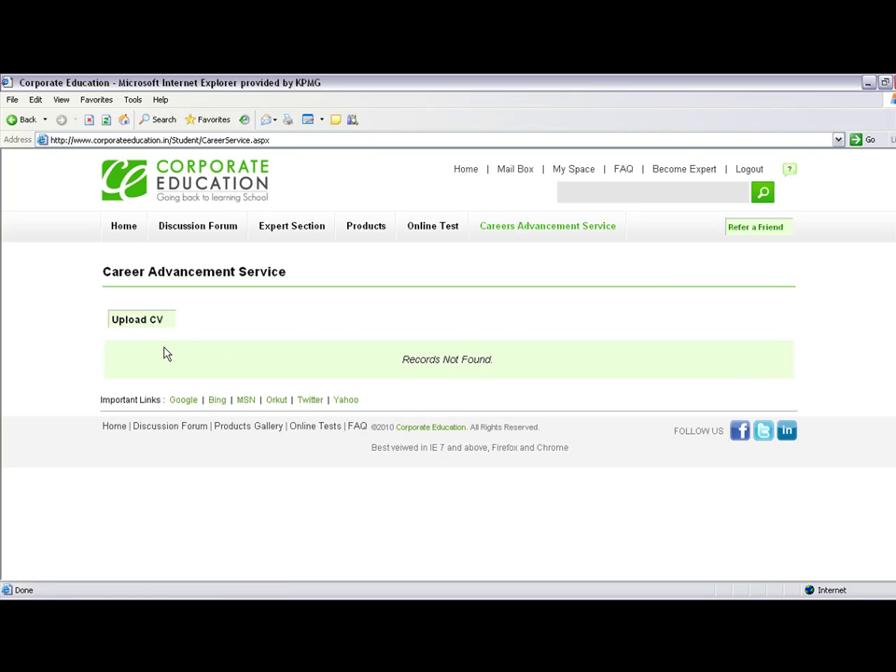
Open the Upload CV form and check the empty Job Code dropdown
drag(400, 363, 374, 360)
click(564, 365)
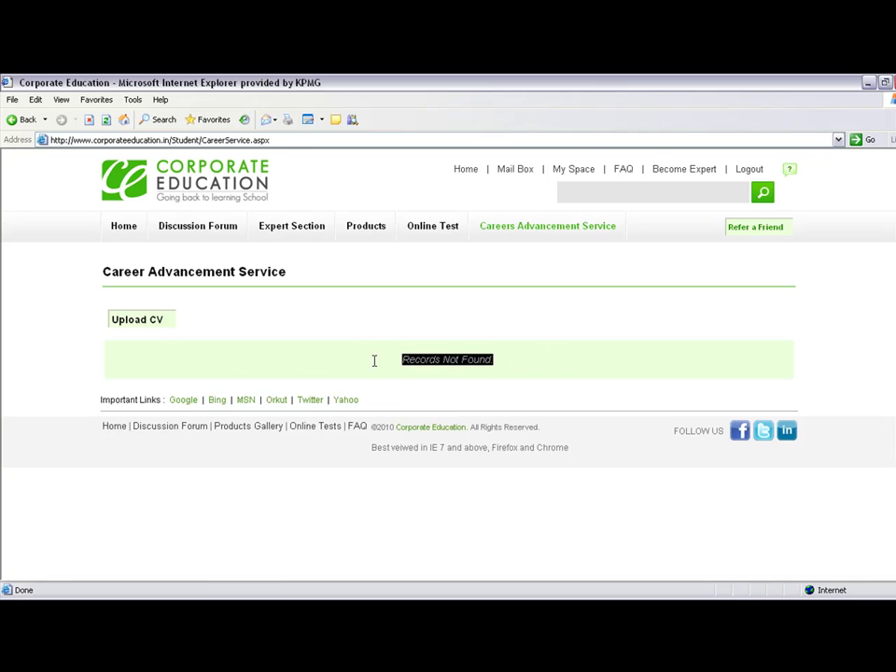
click(365, 322)
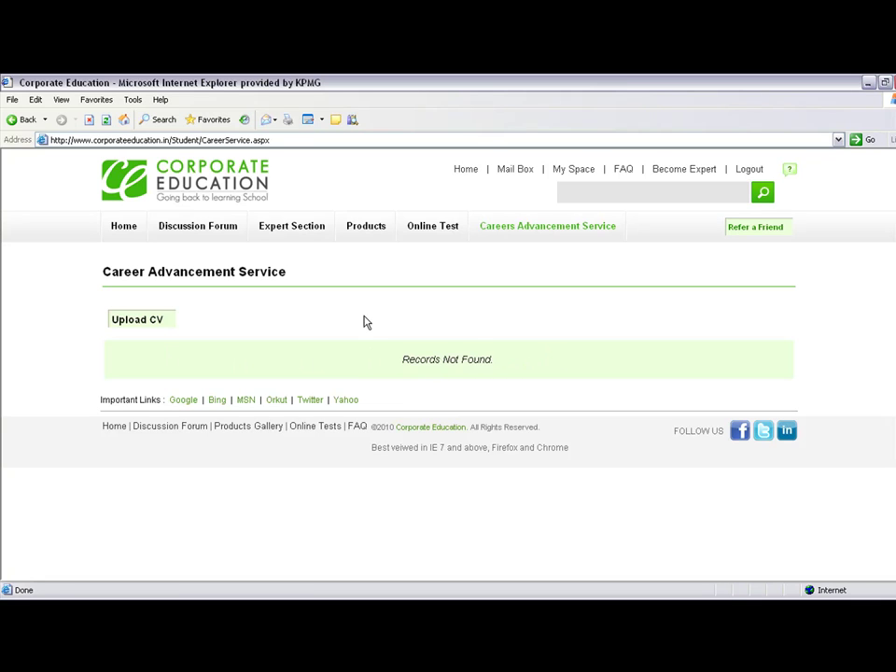
click(136, 322)
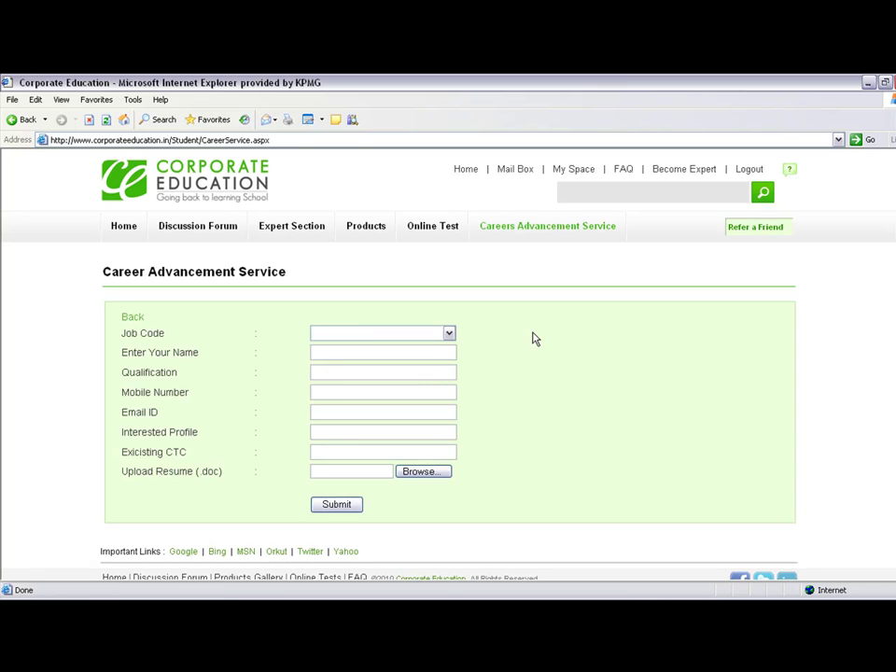
click(449, 334)
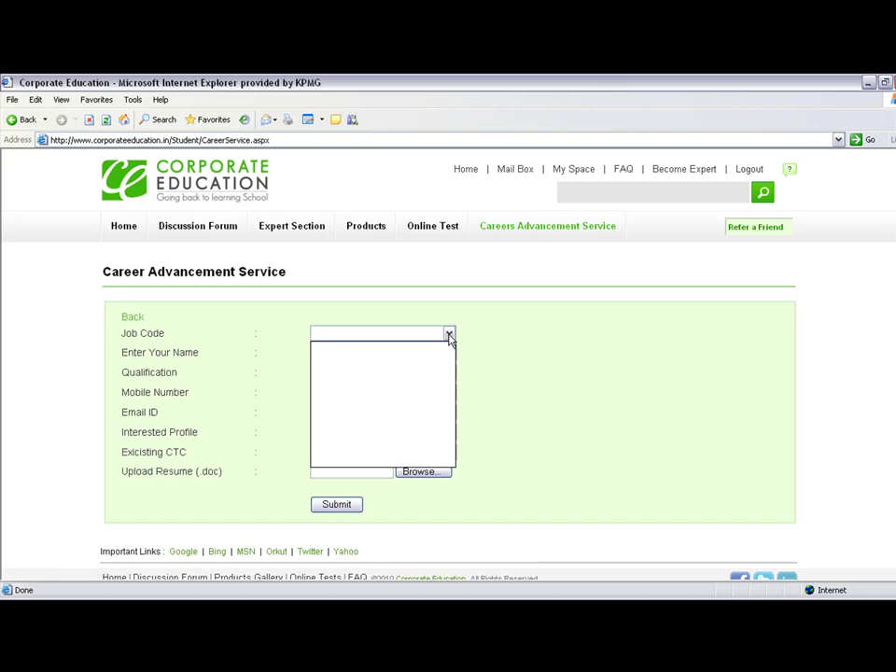
click(449, 334)
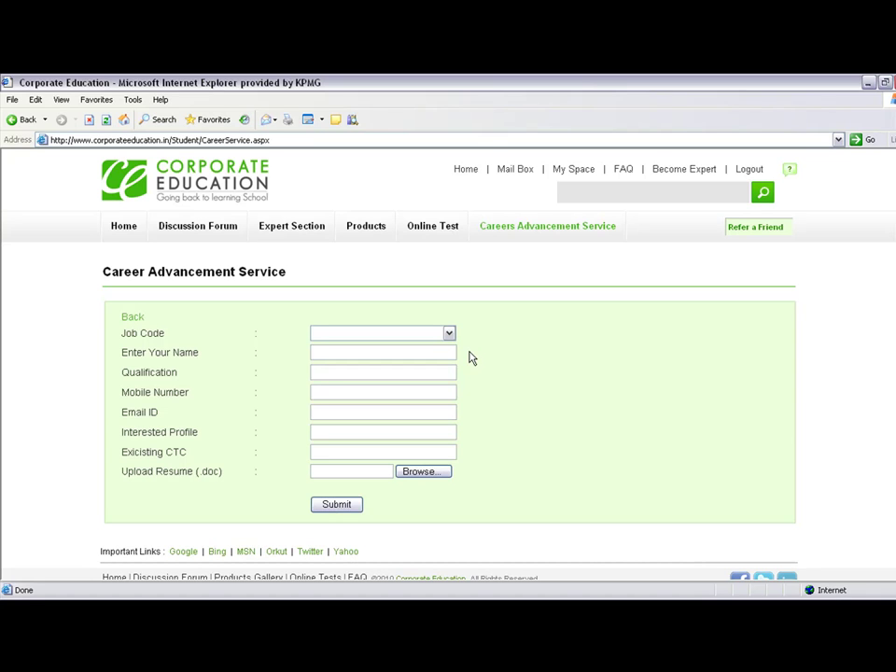
On Refer a Friend, enter two friends' e-mail addresses, message 'Hey check this out', and send
click(750, 230)
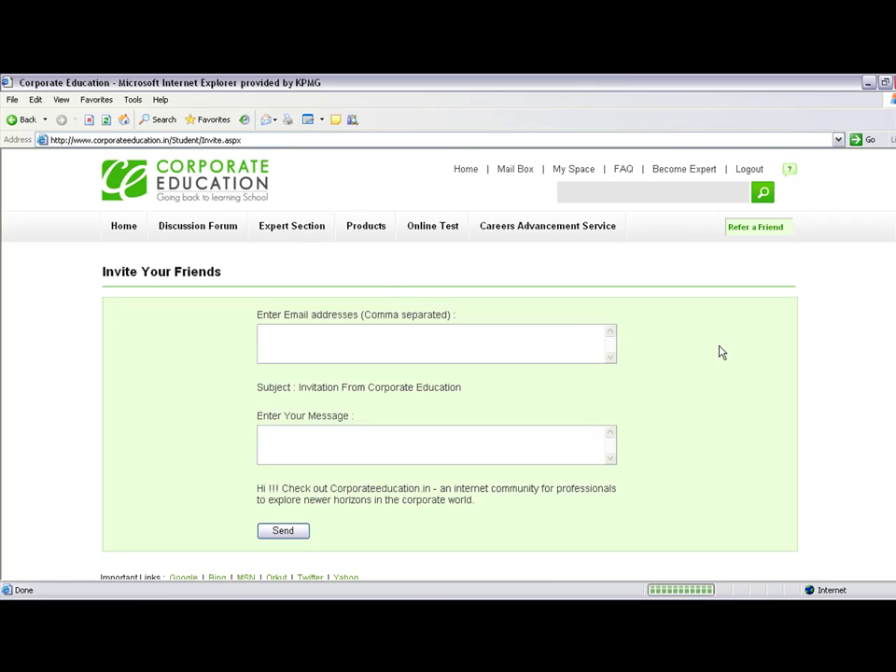
click(360, 333)
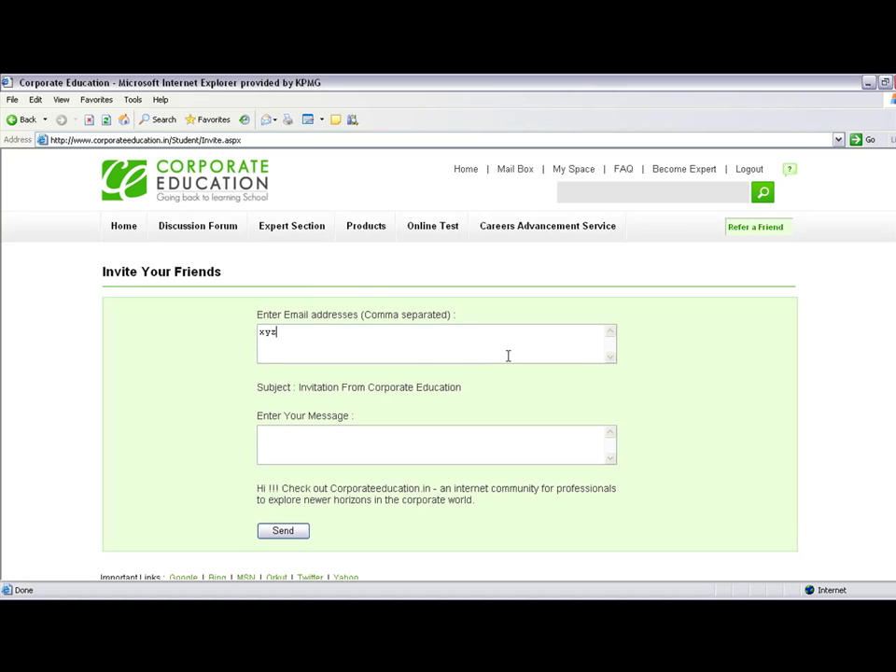
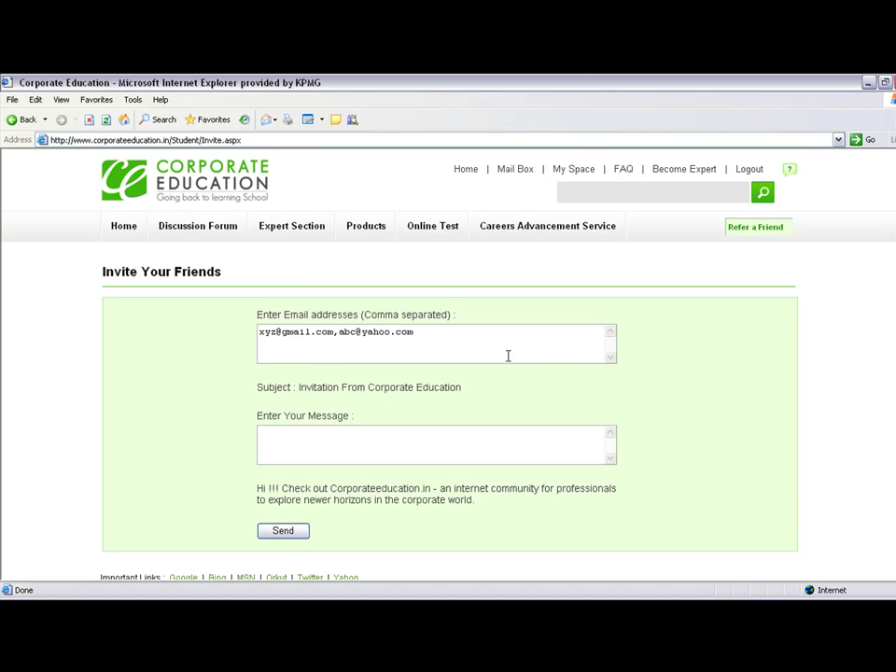
click(455, 441)
text(Hey check this out)
click(291, 531)
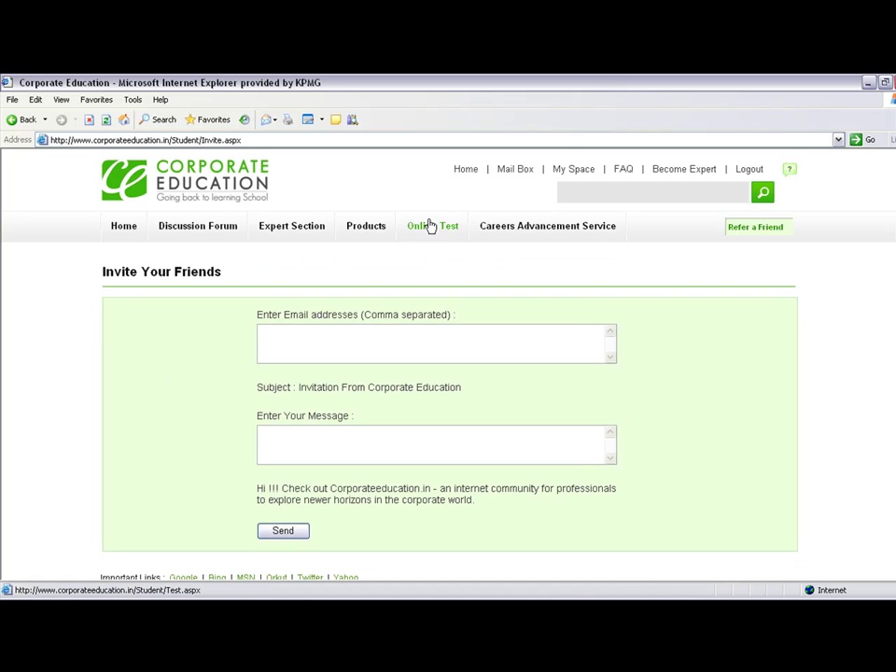
Visit Home, the empty Mail Box, and the Become Expert page
click(465, 170)
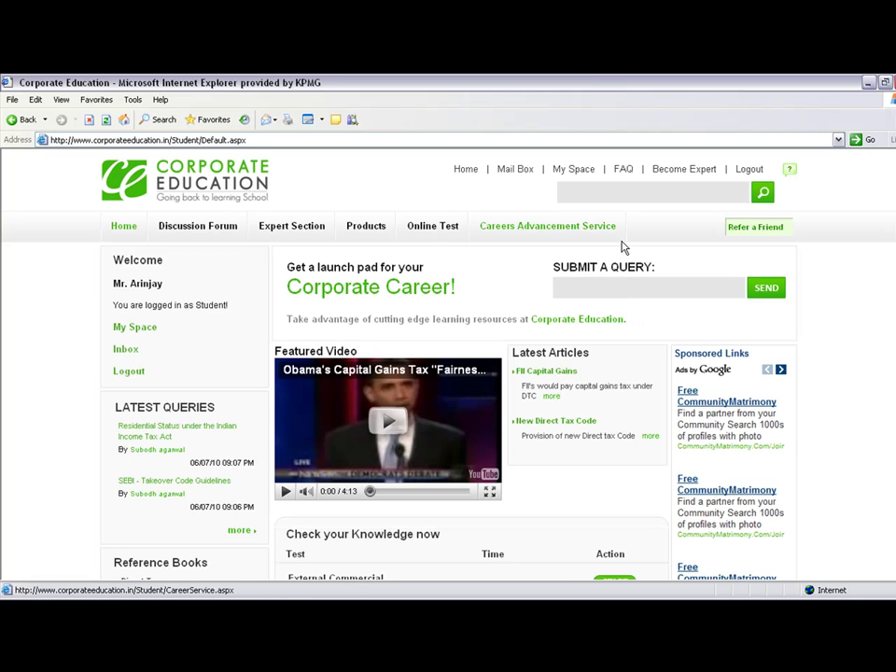
click(511, 173)
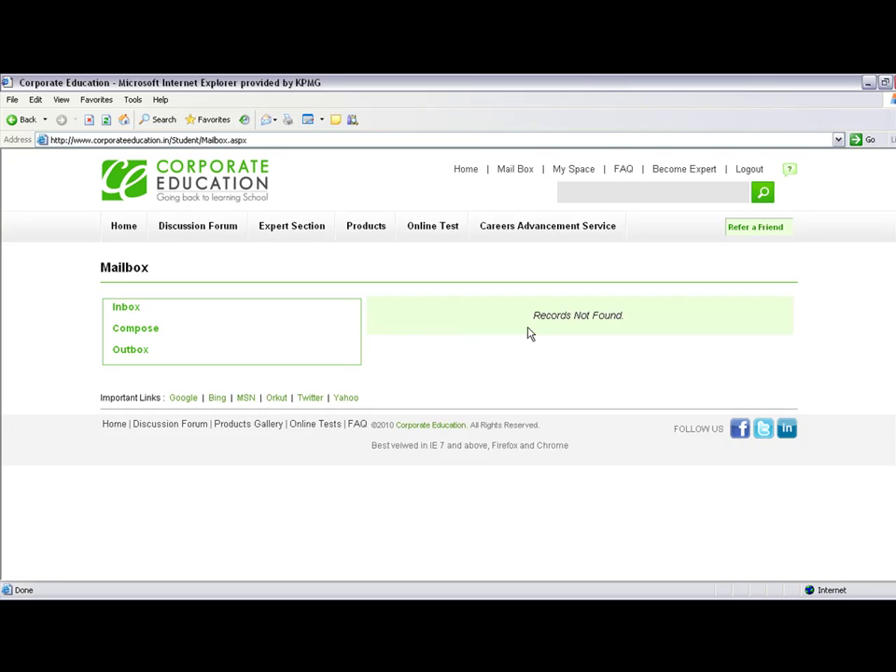
click(686, 172)
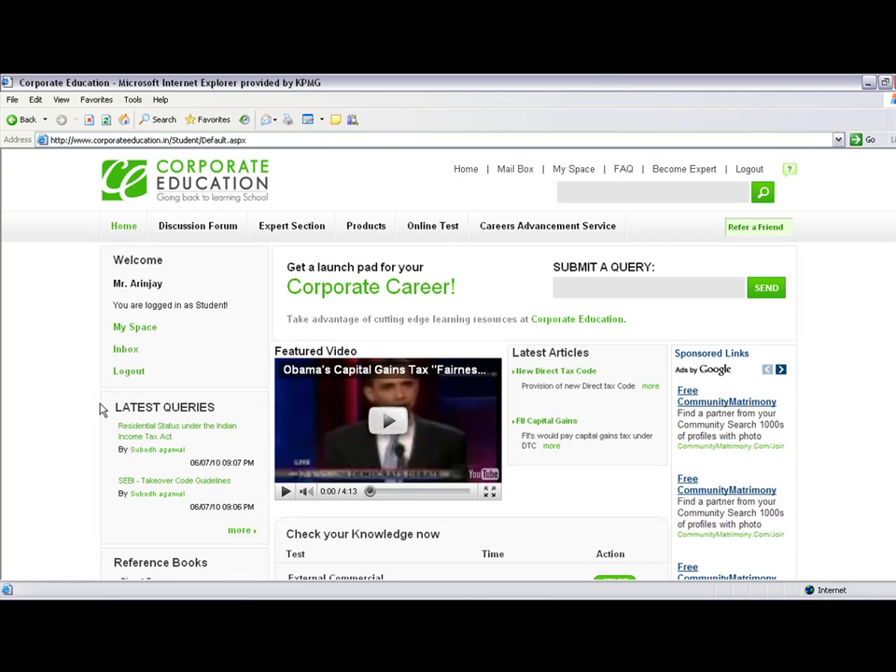
drag(107, 411, 263, 516)
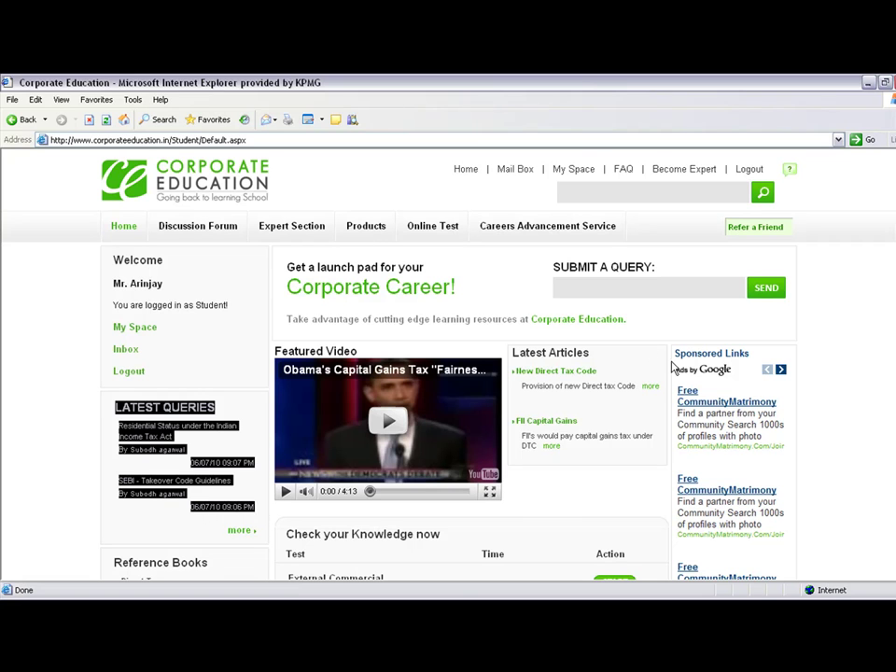
click(833, 409)
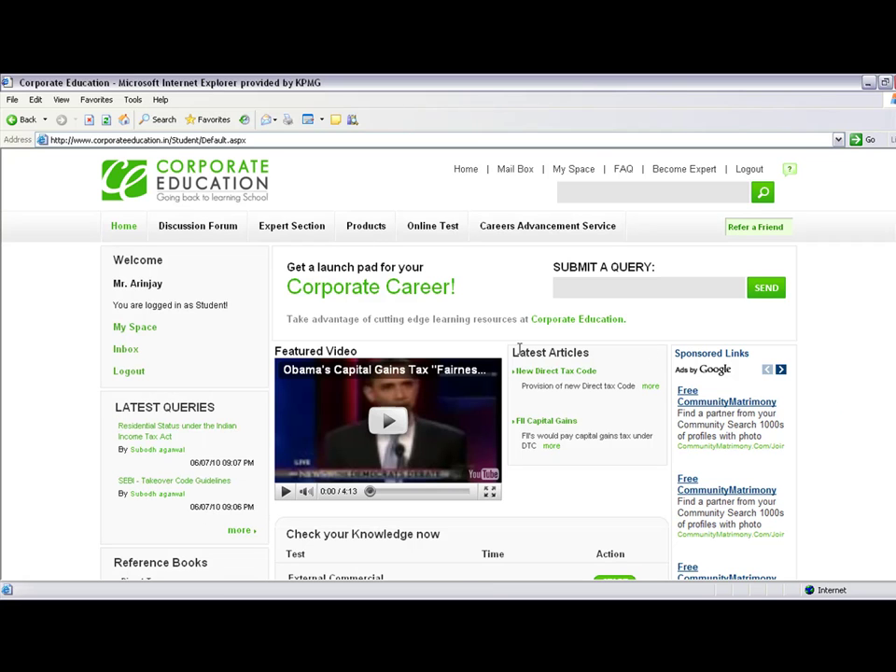
drag(513, 350, 636, 486)
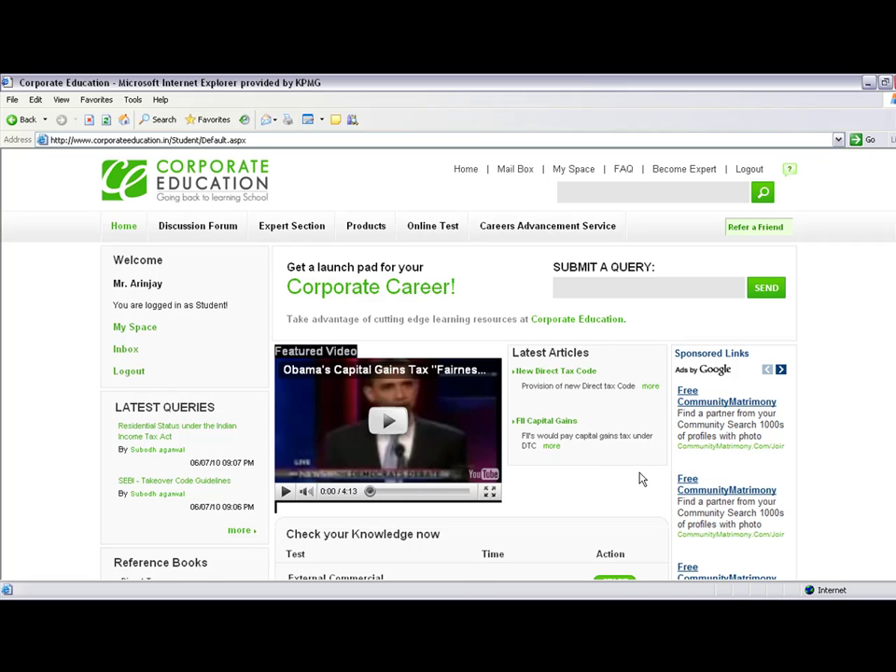
click(834, 472)
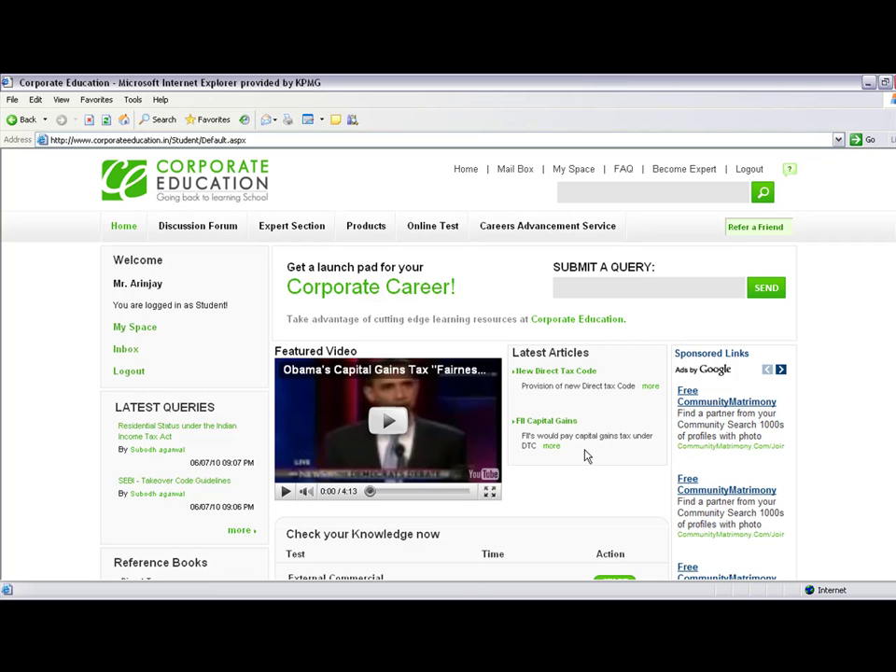
scroll(799, 476, down, 3)
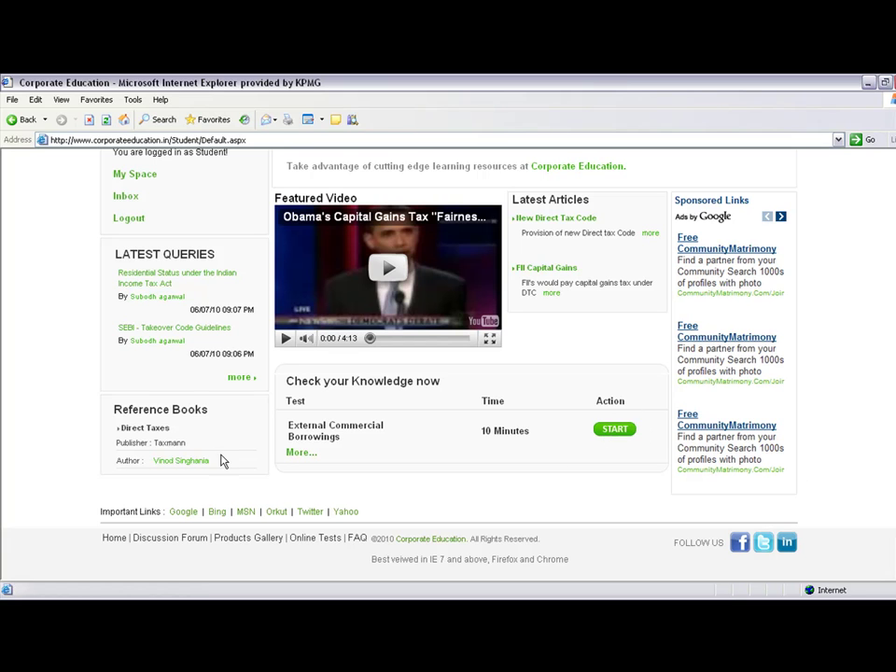
drag(220, 460, 119, 411)
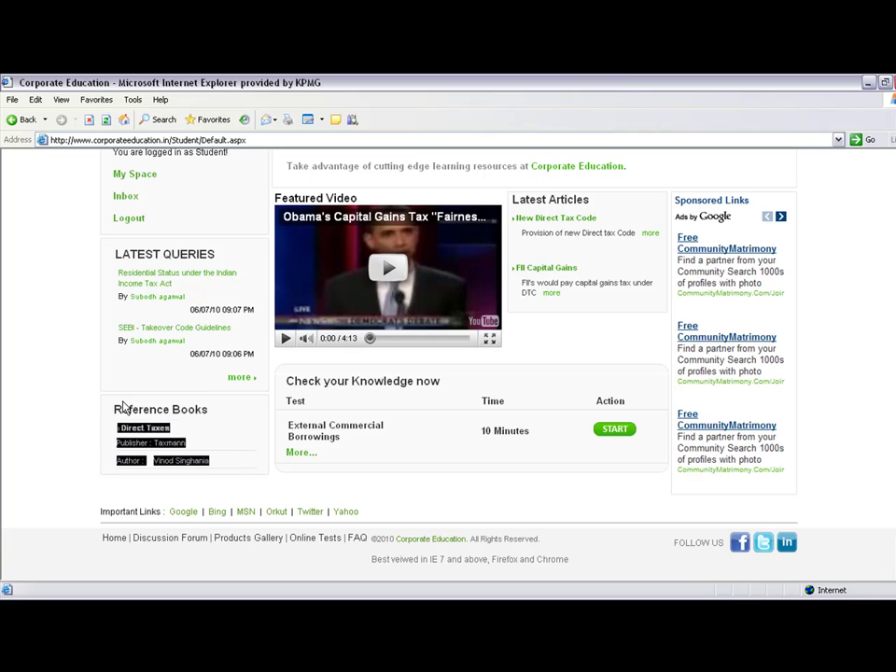
click(484, 480)
scroll(403, 434, up, 3)
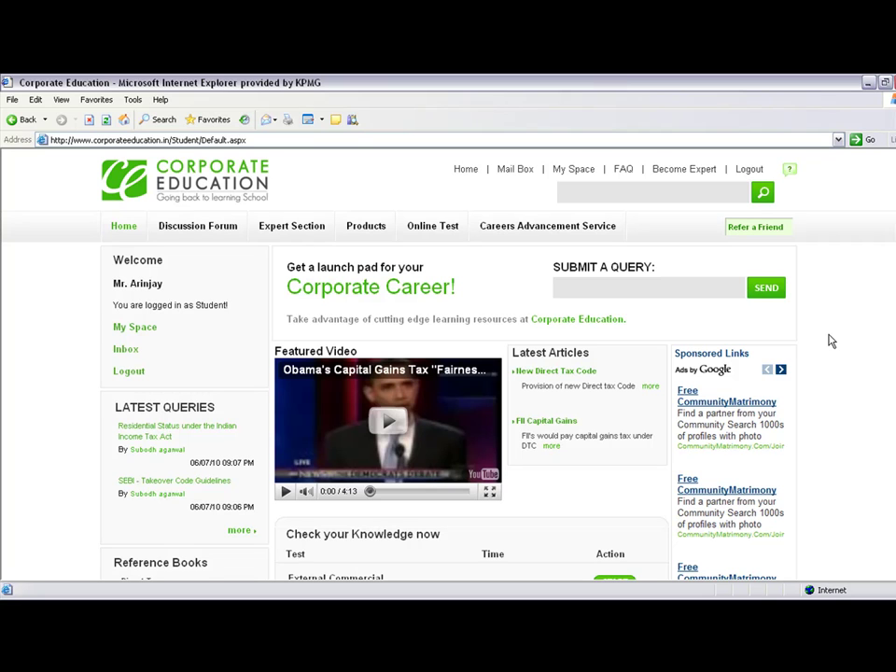
Open the Ask Your Query page from the header's ? icon and review its empty name, e-mail, mobile and query form
click(613, 190)
click(788, 175)
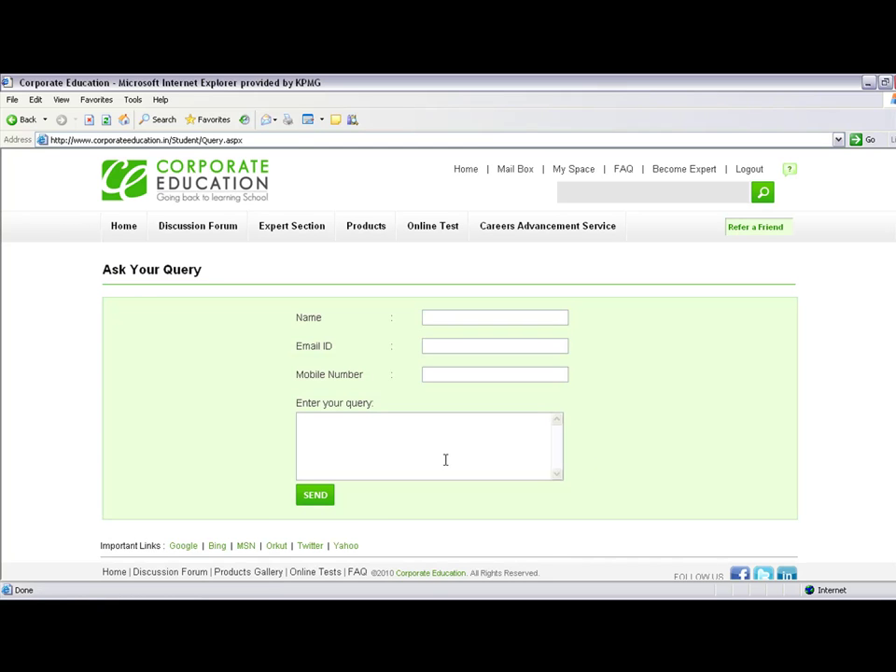
click(442, 460)
scroll(643, 439, down, 1)
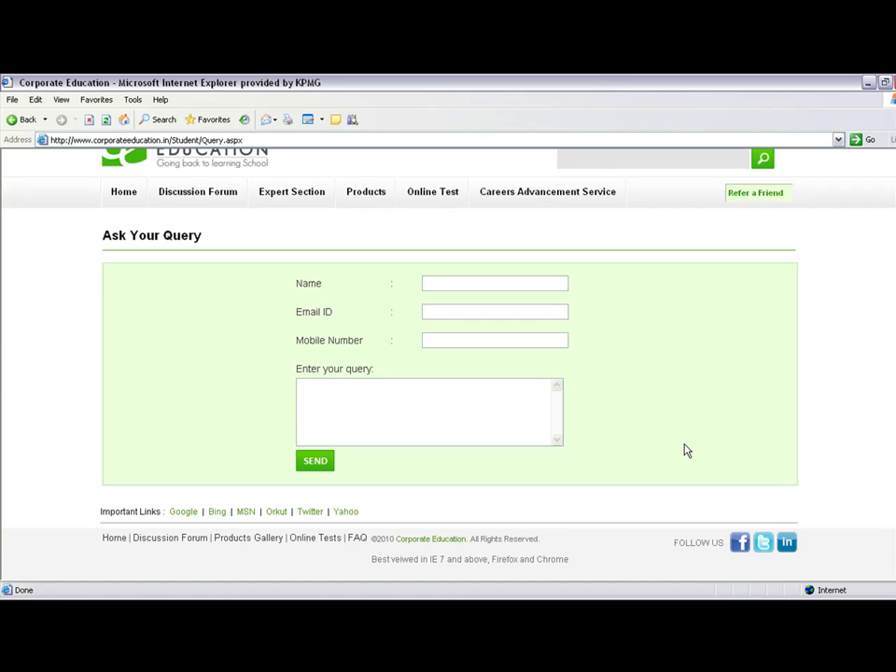
scroll(632, 417, up, 2)
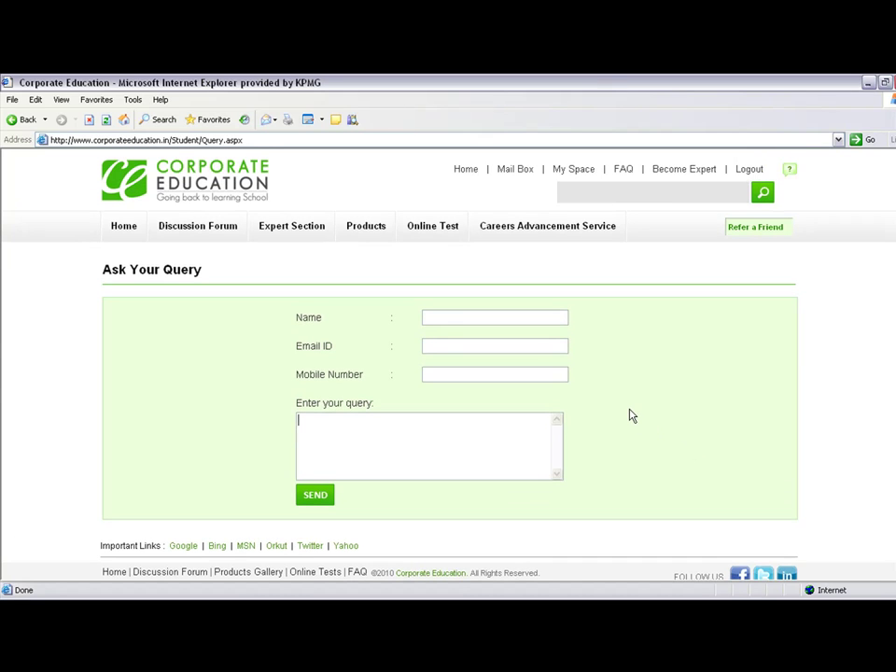